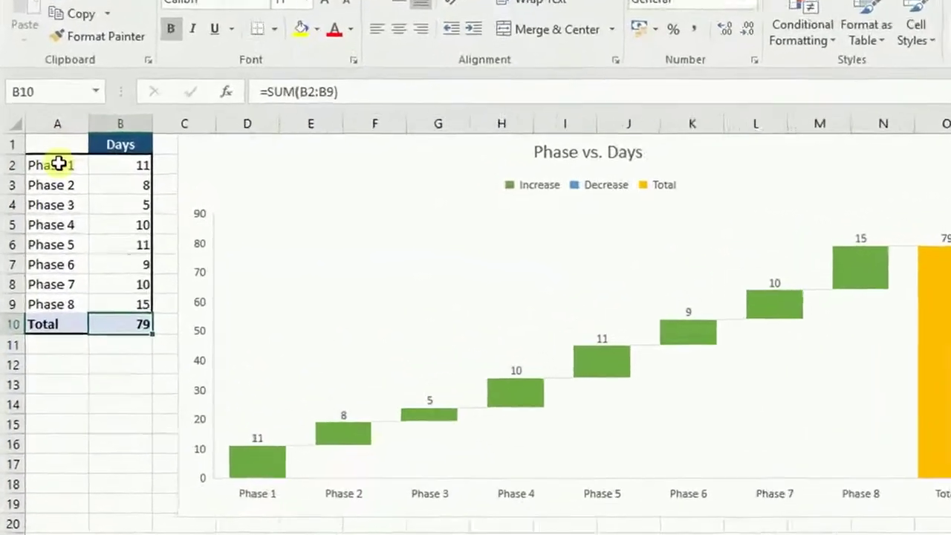
Review the Phase and Days table ranges, then delete the Phase vs. Days waterfall chart.
{"action": "left_click_drag", "start_coordinate": [41, 178], "coordinate": [43, 264]}
{"action": "left_click_drag", "start_coordinate": [79, 311], "coordinate": [74, 334]}
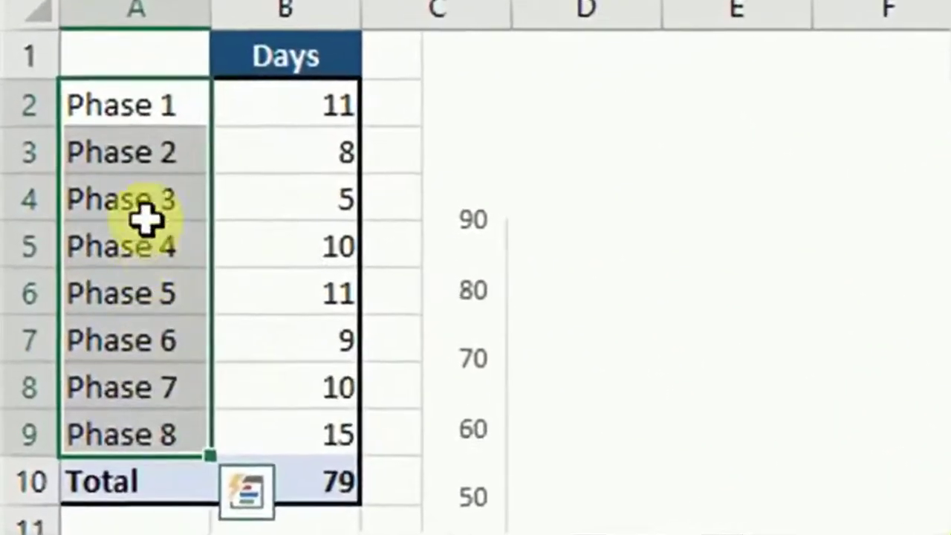
{"action": "left_click_drag", "start_coordinate": [139, 112], "coordinate": [293, 105]}
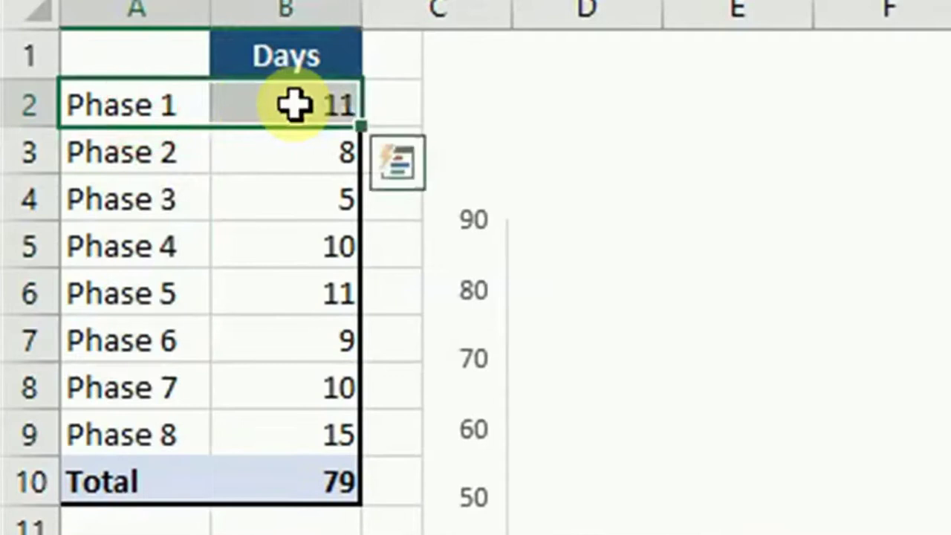
{"action": "left_click_drag", "start_coordinate": [290, 59], "coordinate": [152, 473]}
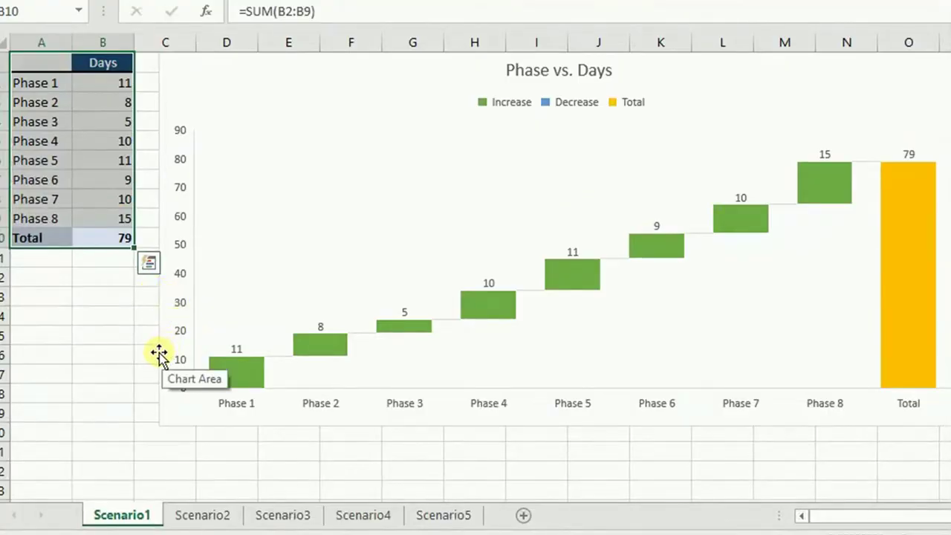
{"action": "left_click", "coordinate": [159, 354]}
{"action": "key", "text": "Delete"}
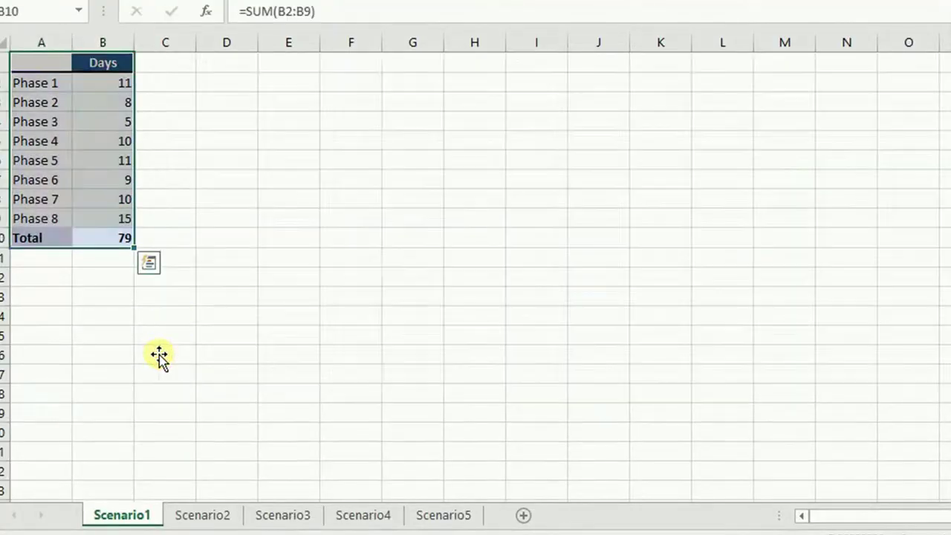
Insert a waterfall chart from the Phase 1–8 Days table A1:B10, including Total.
{"action": "left_click", "coordinate": [129, 317]}
{"action": "left_click_drag", "start_coordinate": [117, 242], "coordinate": [3, 69]}
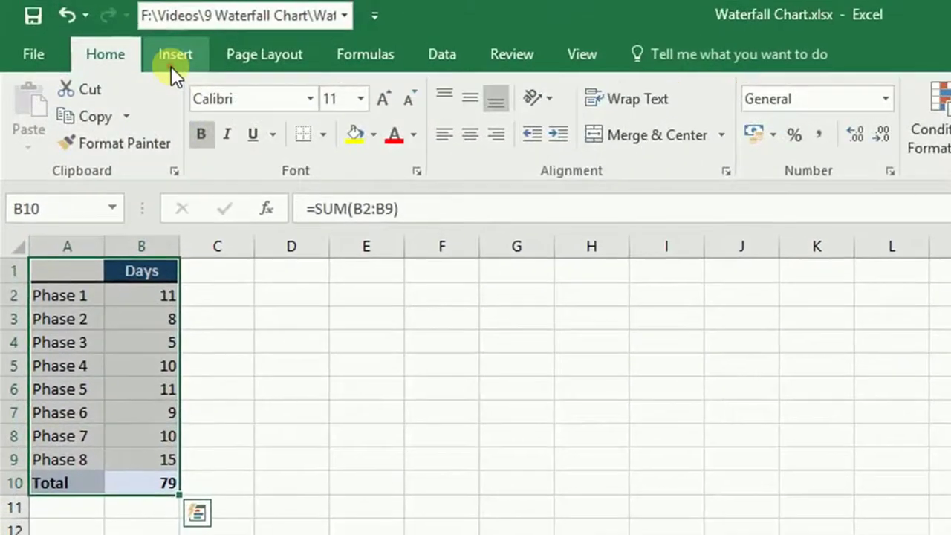
{"action": "left_click", "coordinate": [176, 59]}
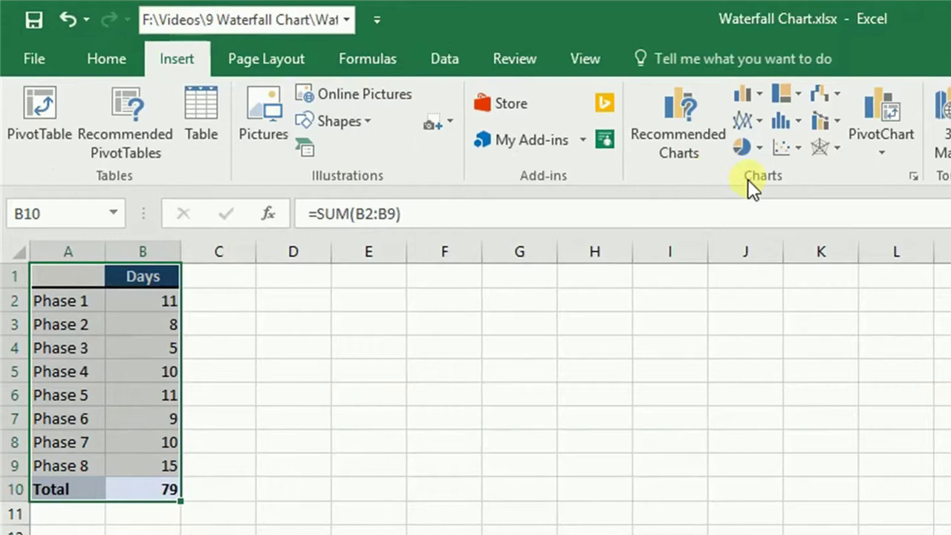
{"action": "left_click", "coordinate": [838, 91]}
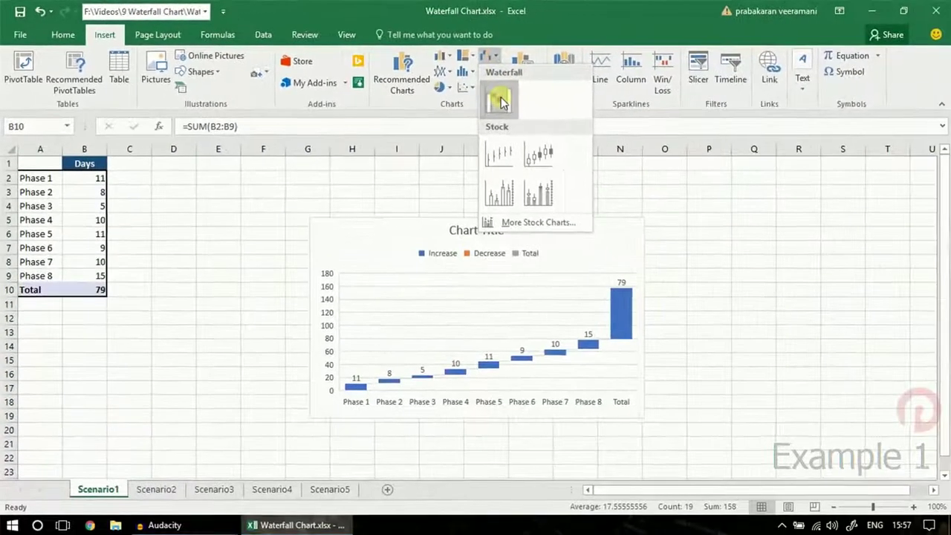
{"action": "left_click", "coordinate": [500, 101]}
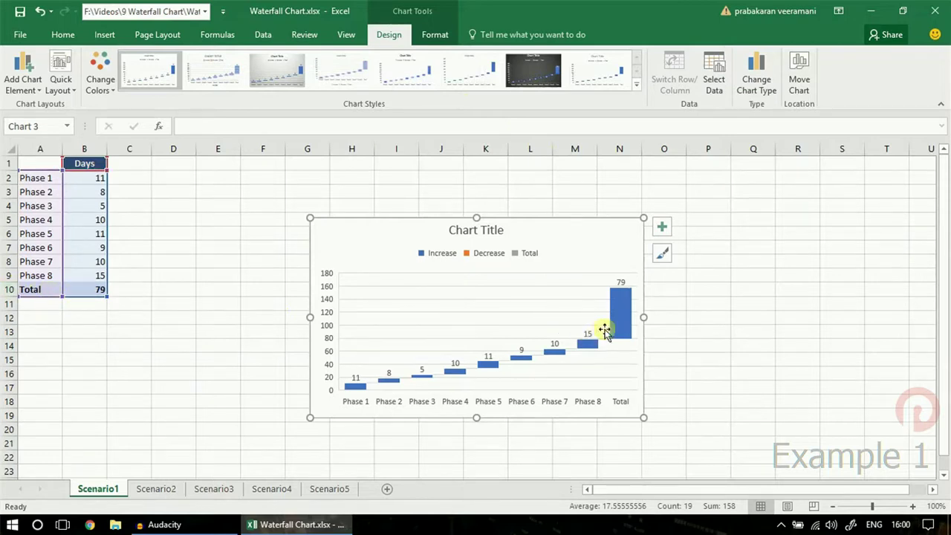
Select just the chart's Total bar and bring up its options.
{"action": "left_click", "coordinate": [619, 314]}
{"action": "left_click", "coordinate": [620, 313]}
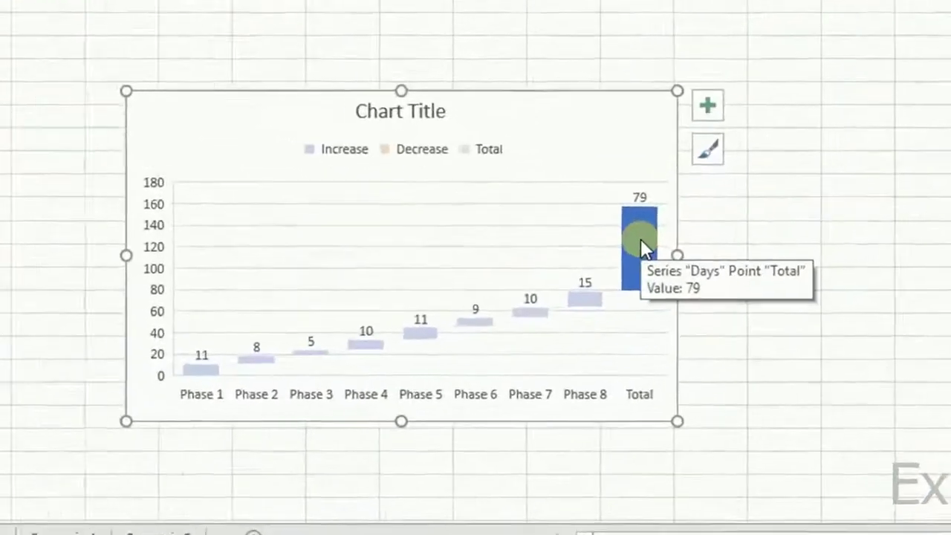
{"action": "right_click", "coordinate": [628, 282]}
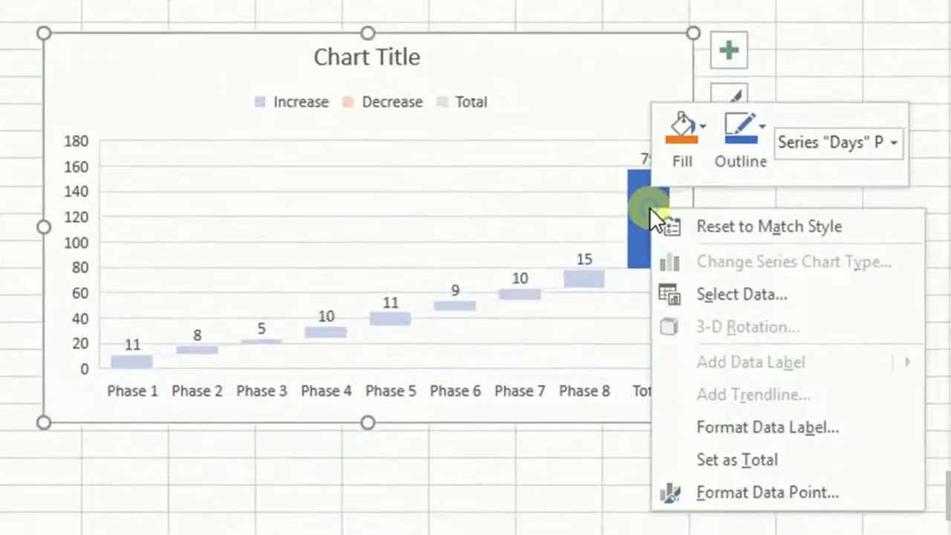
Tick Set as total on the Total data point so it stands from zero to 79.
{"action": "left_click", "coordinate": [743, 498]}
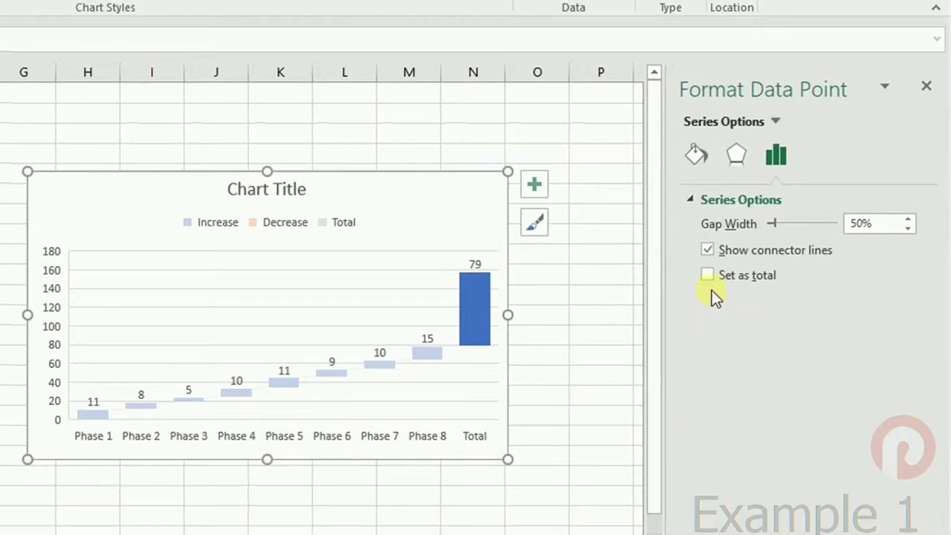
{"action": "left_click", "coordinate": [710, 281]}
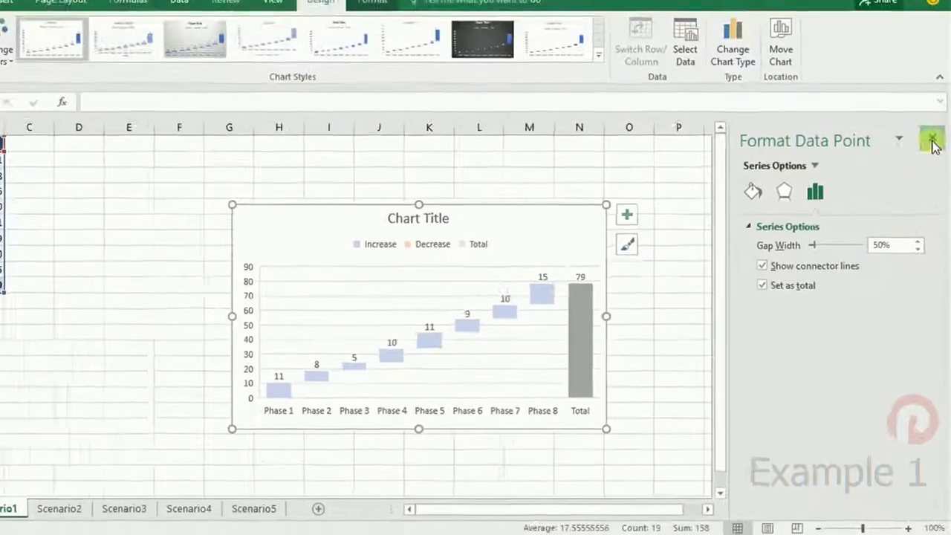
{"action": "left_click", "coordinate": [933, 140]}
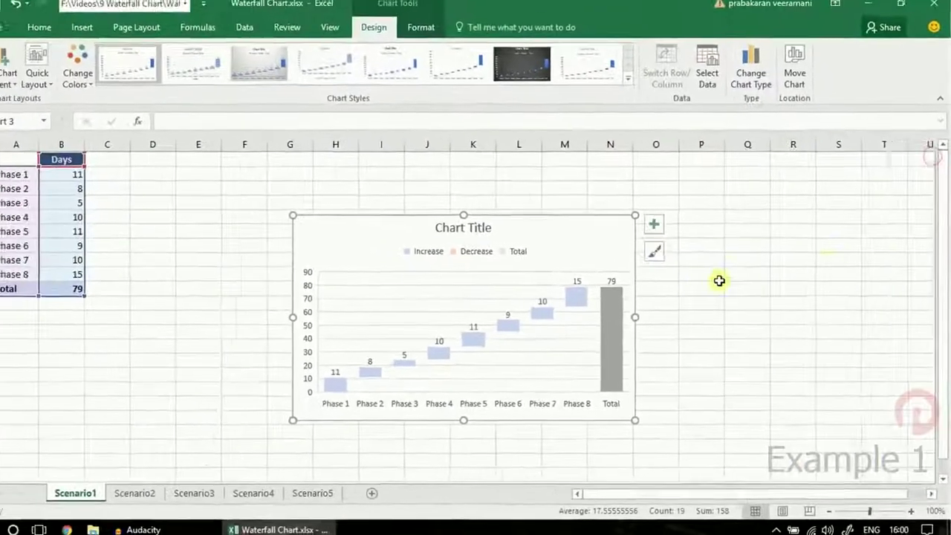
{"action": "left_click", "coordinate": [679, 284]}
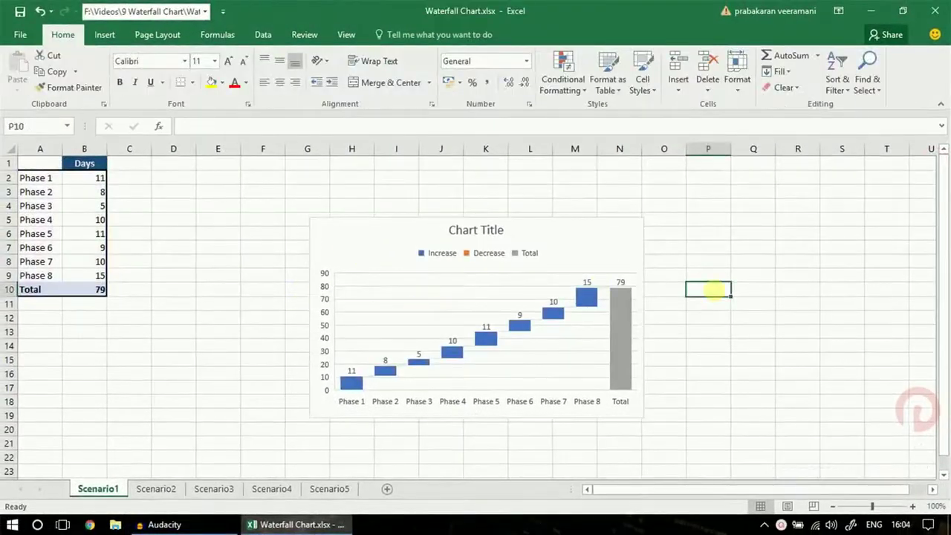
{"action": "left_click", "coordinate": [171, 491]}
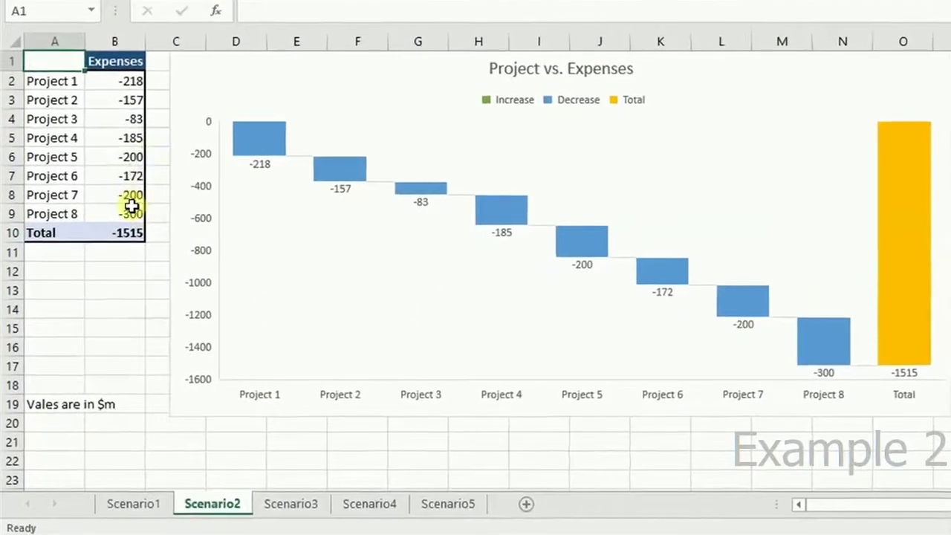
Delete the Project vs. Expenses waterfall chart on Scenario2, keeping the Expenses table.
{"action": "left_click_drag", "start_coordinate": [62, 81], "coordinate": [47, 213]}
{"action": "left_click_drag", "start_coordinate": [51, 79], "coordinate": [98, 78]}
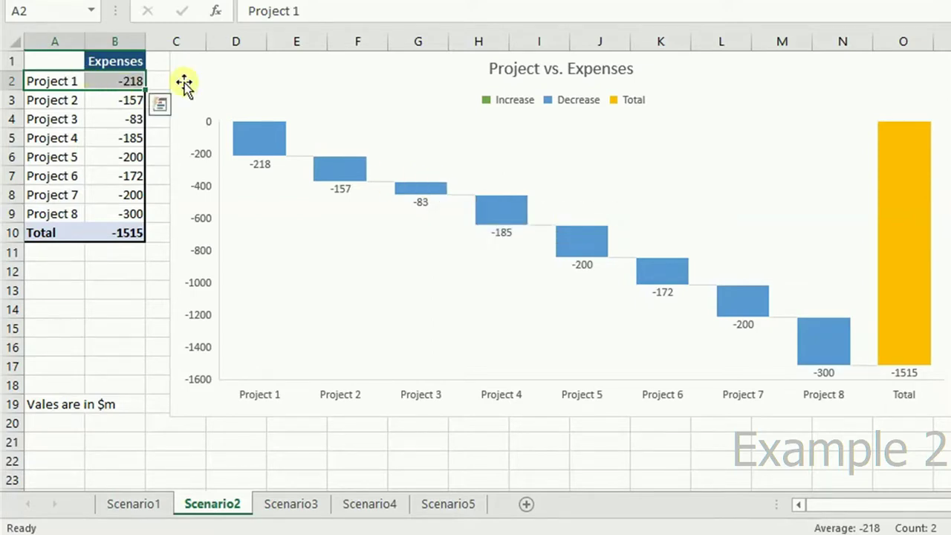
{"action": "left_click", "coordinate": [226, 98]}
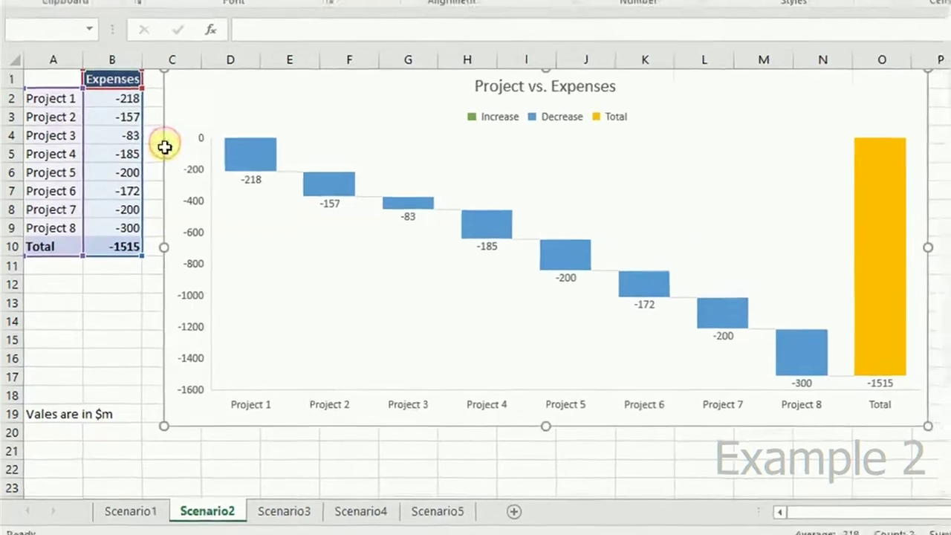
{"action": "key", "text": "Delete"}
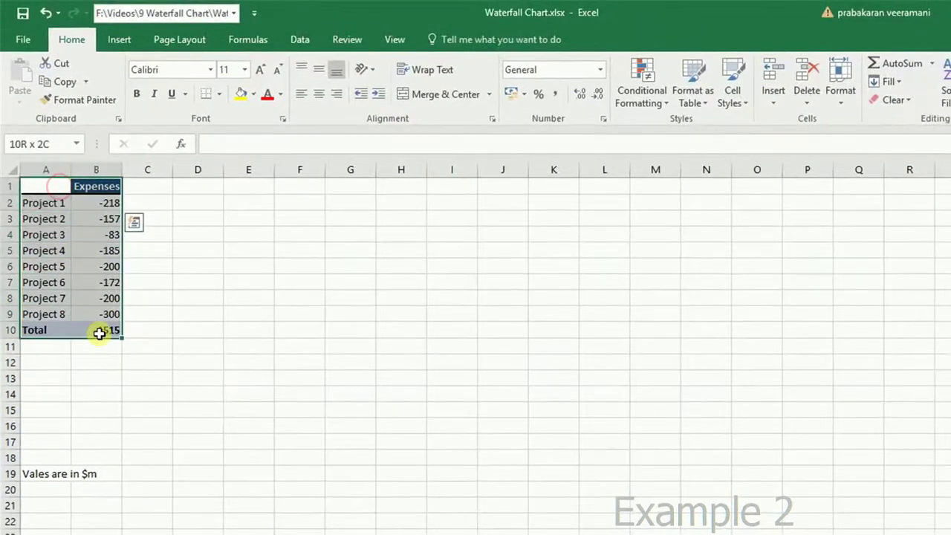
Insert a waterfall chart from the Expenses table and place it beside the table.
{"action": "left_click_drag", "start_coordinate": [80, 257], "coordinate": [100, 330]}
{"action": "left_click", "coordinate": [132, 46]}
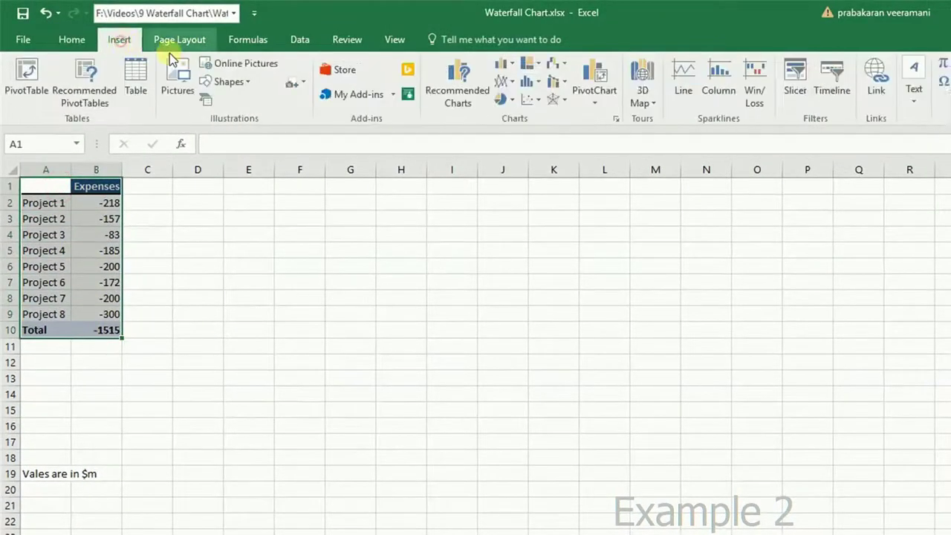
{"action": "left_click", "coordinate": [557, 63]}
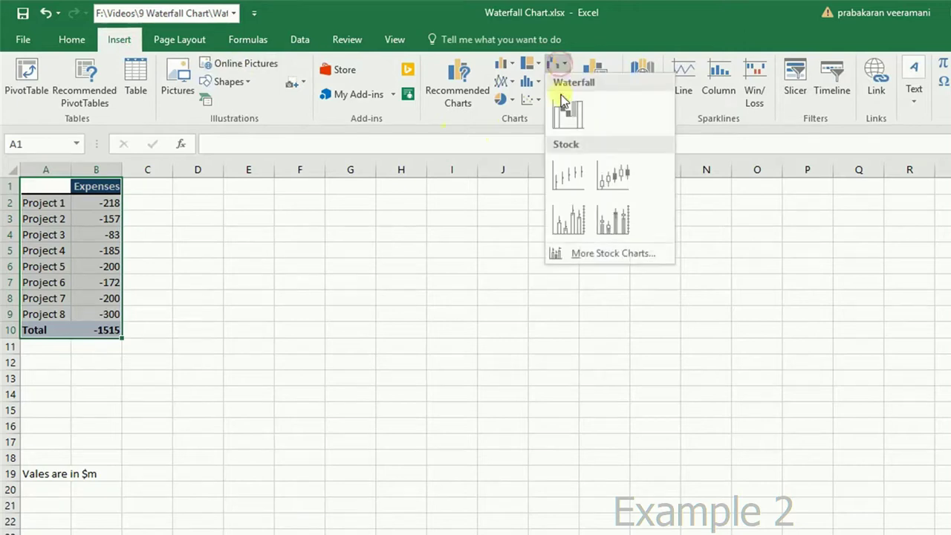
{"action": "left_click", "coordinate": [562, 109]}
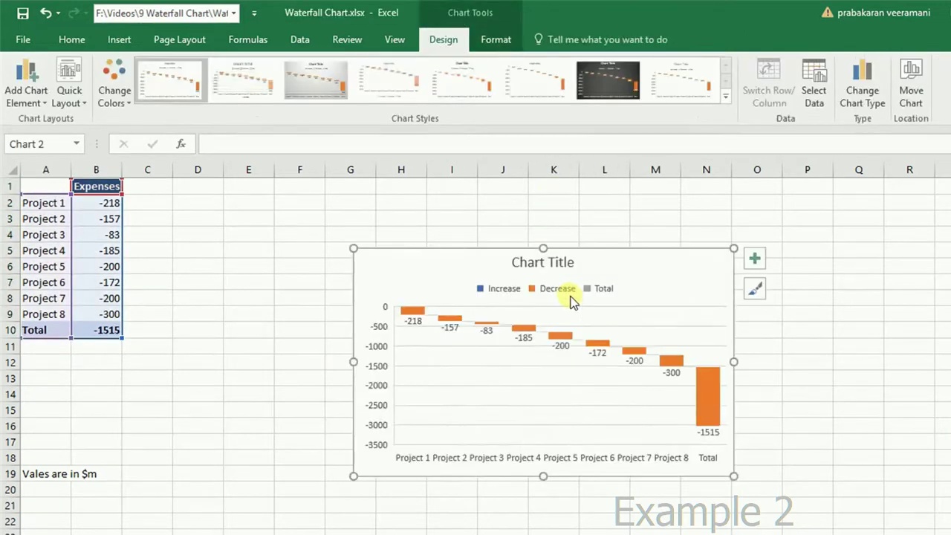
{"action": "left_click_drag", "start_coordinate": [596, 251], "coordinate": [415, 210]}
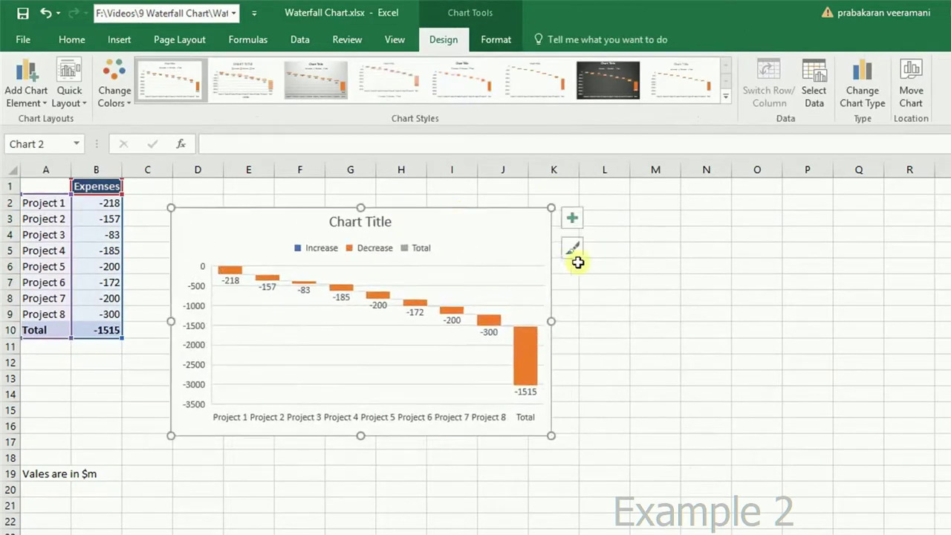
{"action": "left_click", "coordinate": [587, 265]}
Set the Total bar as a grey -1515 total and enlarge the chart across columns A–L.
{"action": "left_click", "coordinate": [522, 365]}
{"action": "left_click", "coordinate": [524, 365]}
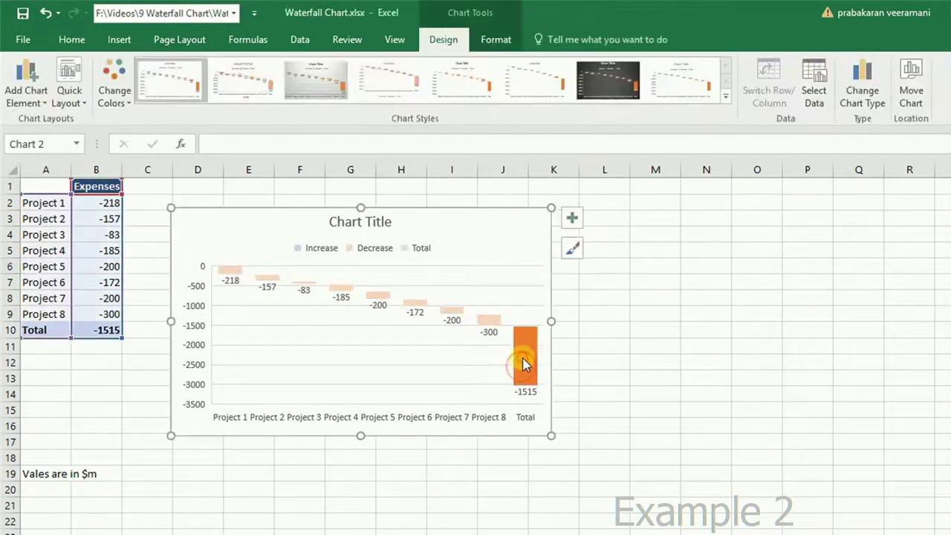
{"action": "right_click", "coordinate": [524, 362]}
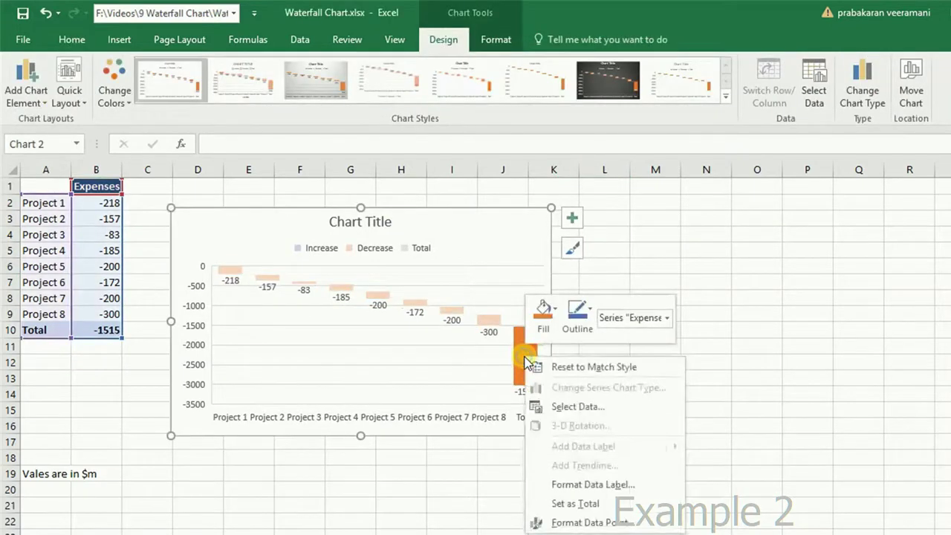
{"action": "left_click", "coordinate": [568, 504]}
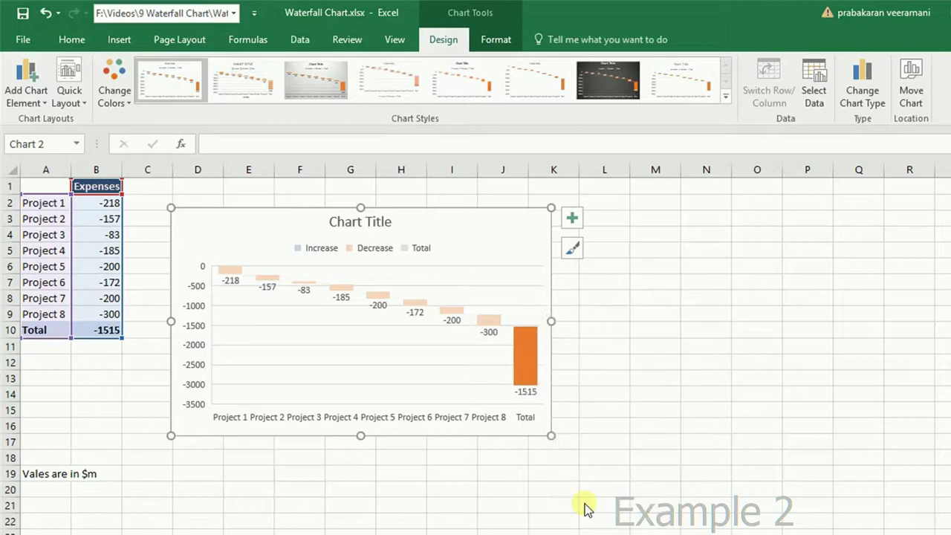
{"action": "left_click", "coordinate": [590, 359]}
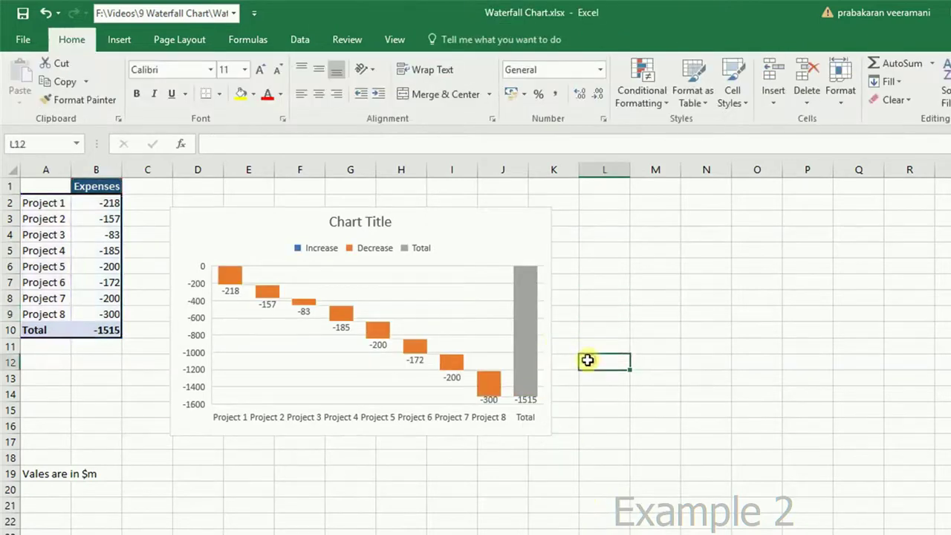
{"action": "left_click_drag", "start_coordinate": [399, 207], "coordinate": [240, 173]}
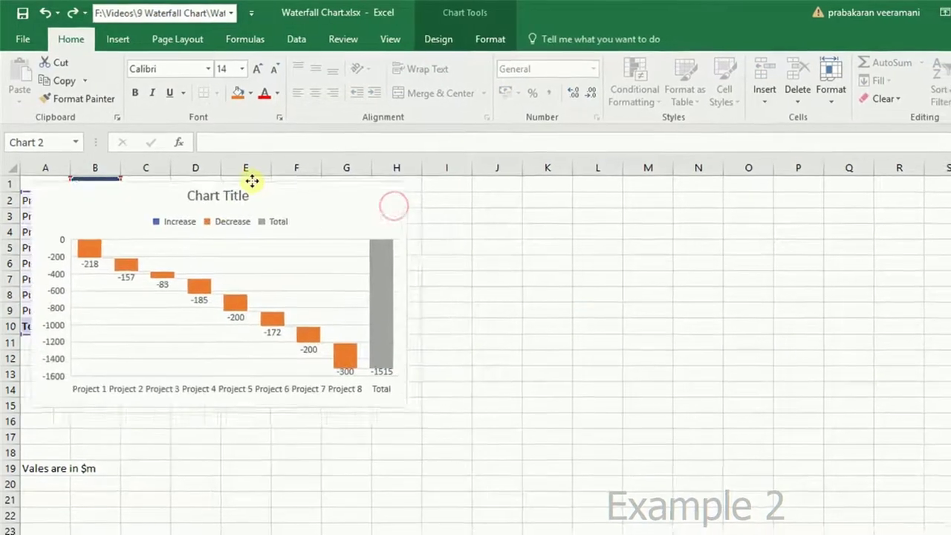
{"action": "left_click_drag", "start_coordinate": [387, 391], "coordinate": [602, 470]}
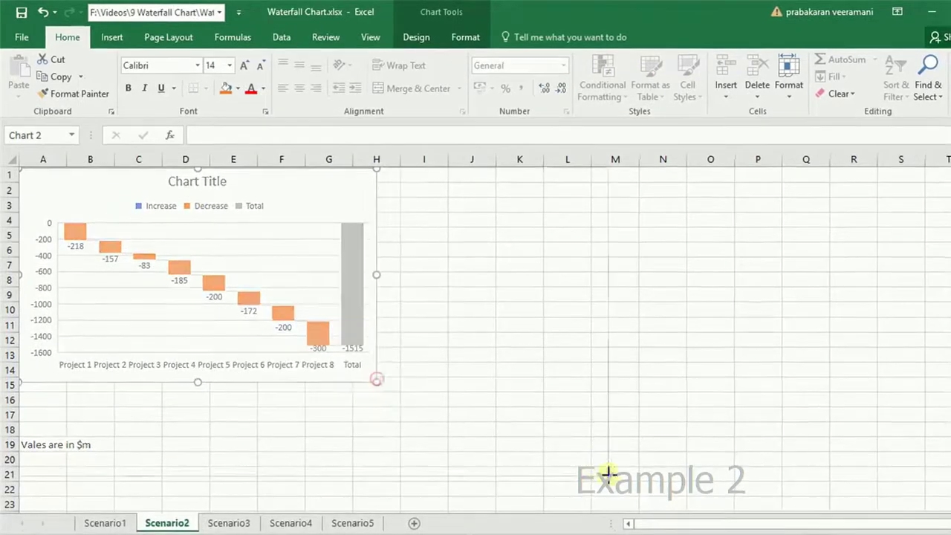
On Scenario3, delete the Revenue - 2015 chart and select the table A1:B14.
{"action": "left_click", "coordinate": [229, 522]}
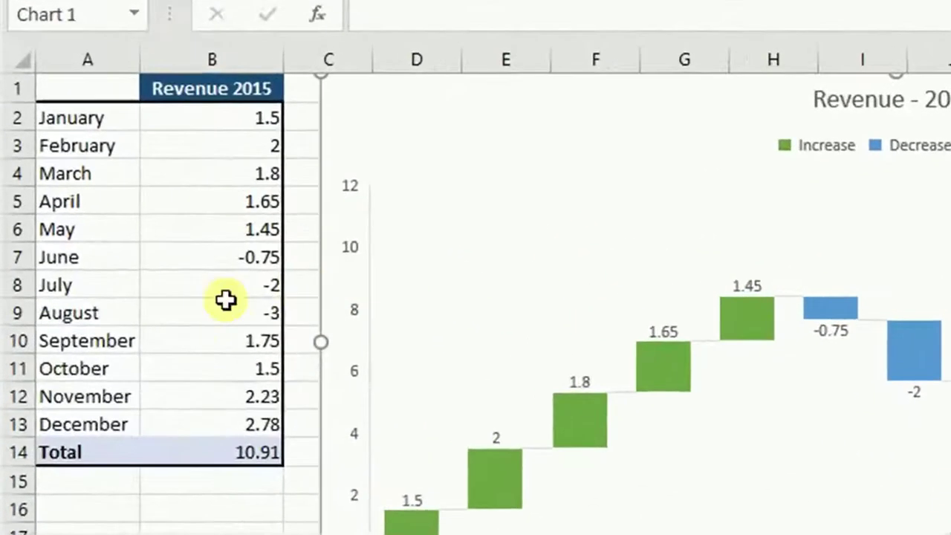
{"action": "left_click_drag", "start_coordinate": [97, 118], "coordinate": [97, 414]}
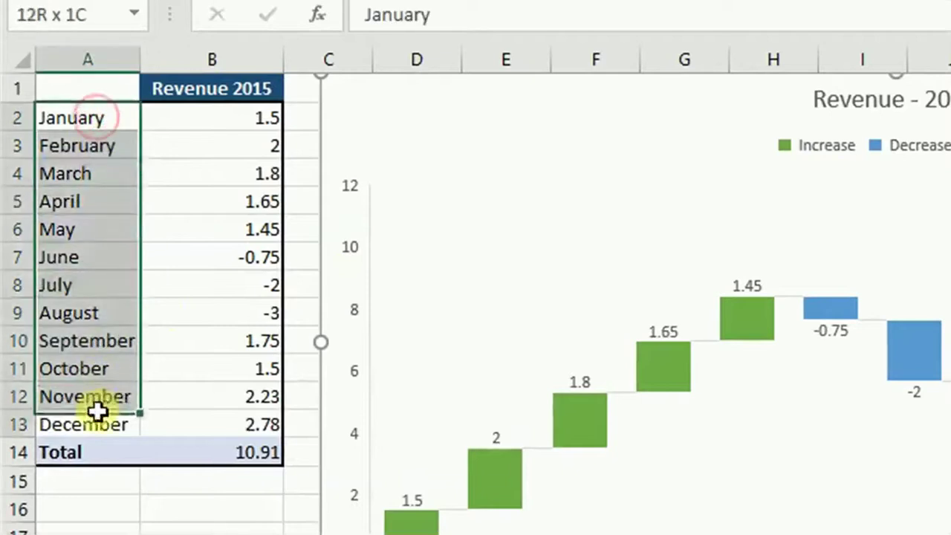
{"action": "left_click_drag", "start_coordinate": [227, 124], "coordinate": [233, 416]}
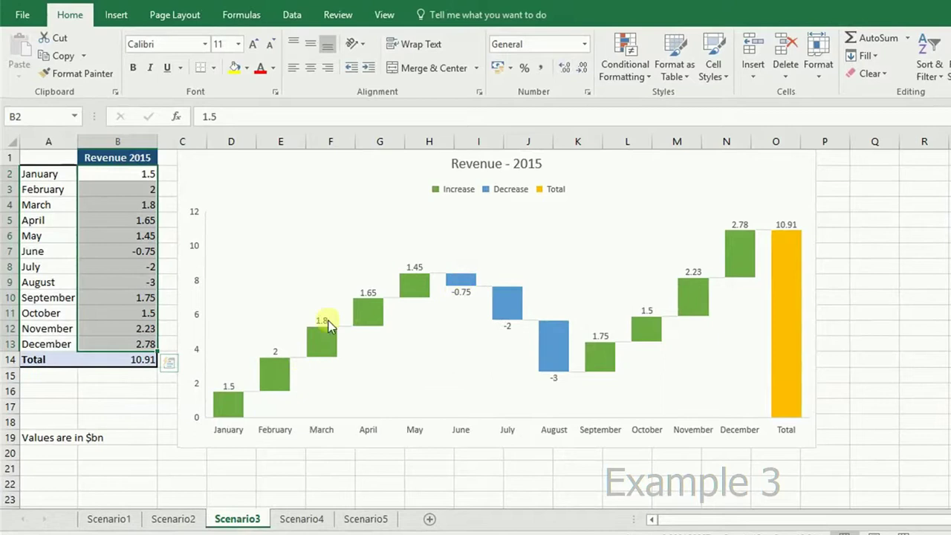
{"action": "mouse_move", "coordinate": [414, 285]}
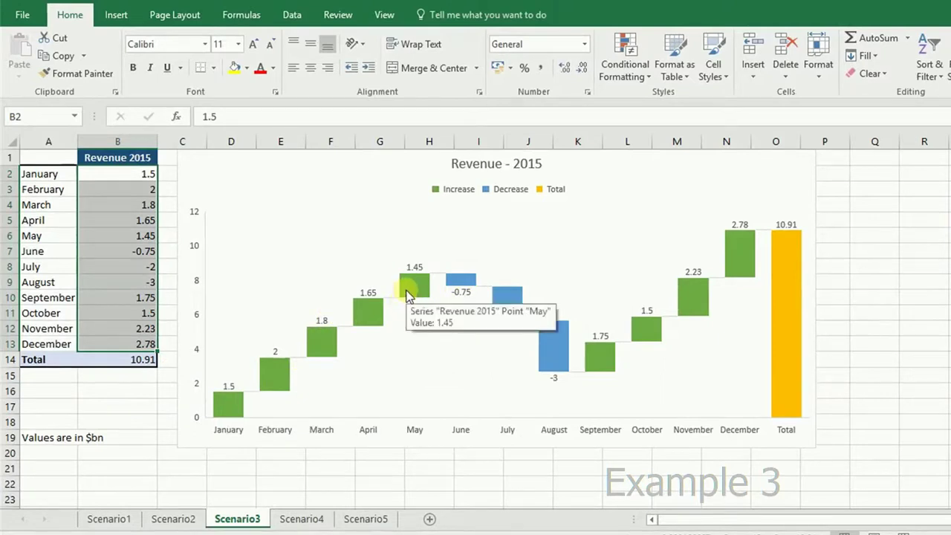
{"action": "left_click", "coordinate": [180, 231]}
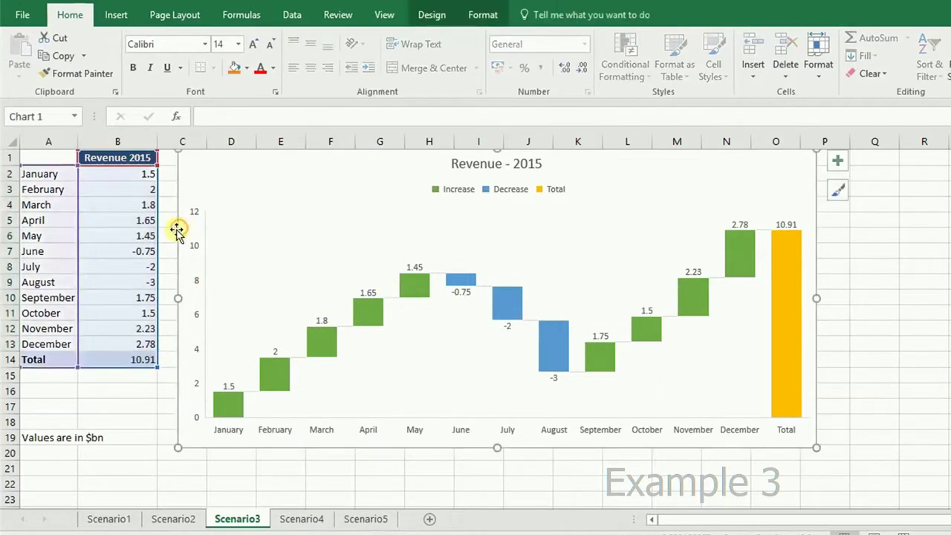
{"action": "key", "text": "Delete"}
{"action": "mouse_move", "coordinate": [108, 160]}
{"action": "left_mouse_down"}
{"action": "mouse_move", "coordinate": [37, 310]}
{"action": "mouse_move", "coordinate": [40, 357]}
{"action": "mouse_move", "coordinate": [50, 351]}
{"action": "left_mouse_up"}
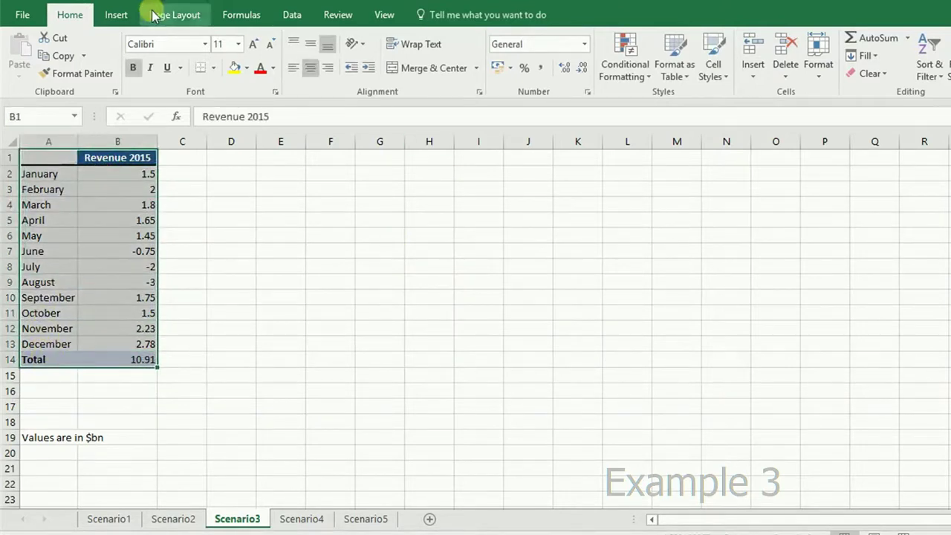
Insert a waterfall chart of Revenue 2015 and enlarge it beside the table.
{"action": "left_click", "coordinate": [115, 14]}
{"action": "left_click", "coordinate": [544, 37]}
{"action": "left_click", "coordinate": [550, 85]}
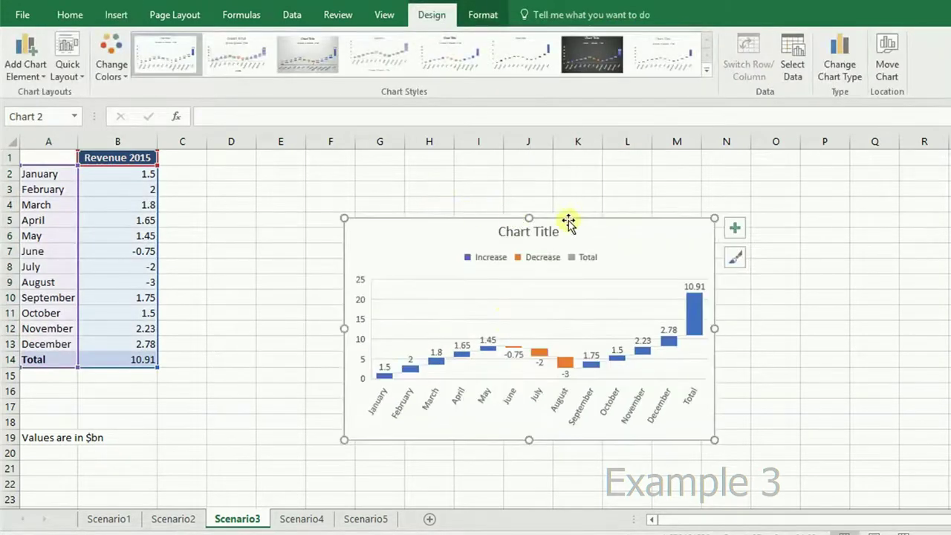
{"action": "left_click_drag", "start_coordinate": [577, 222], "coordinate": [437, 190]}
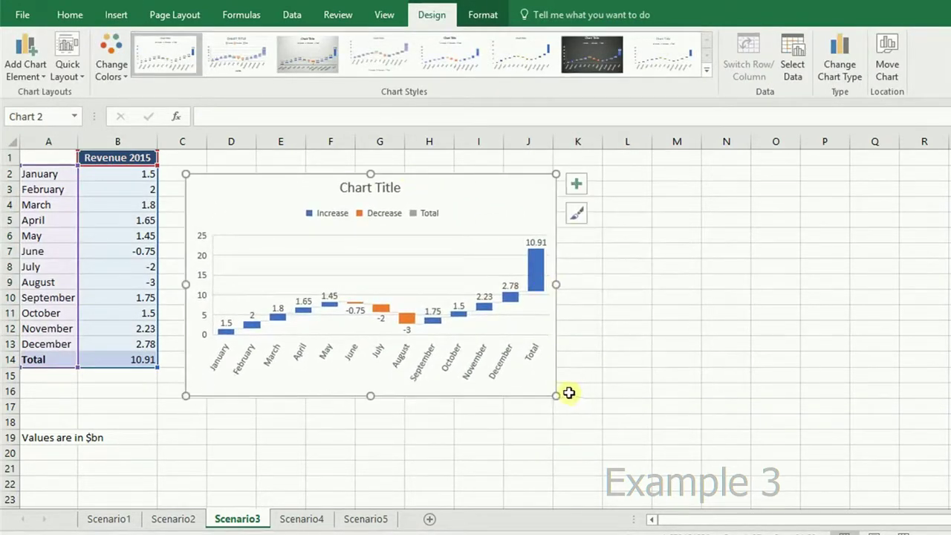
{"action": "left_click_drag", "start_coordinate": [556, 396], "coordinate": [760, 474]}
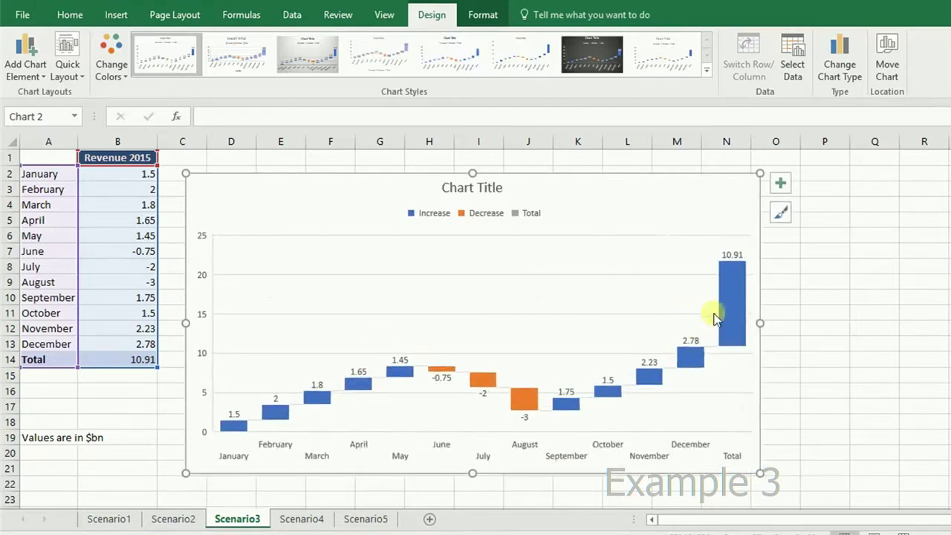
Set the Total bar as a grey 10.91 total column.
{"action": "left_click", "coordinate": [728, 298]}
{"action": "left_click", "coordinate": [727, 298]}
{"action": "right_click", "coordinate": [725, 295]}
{"action": "left_click", "coordinate": [770, 435]}
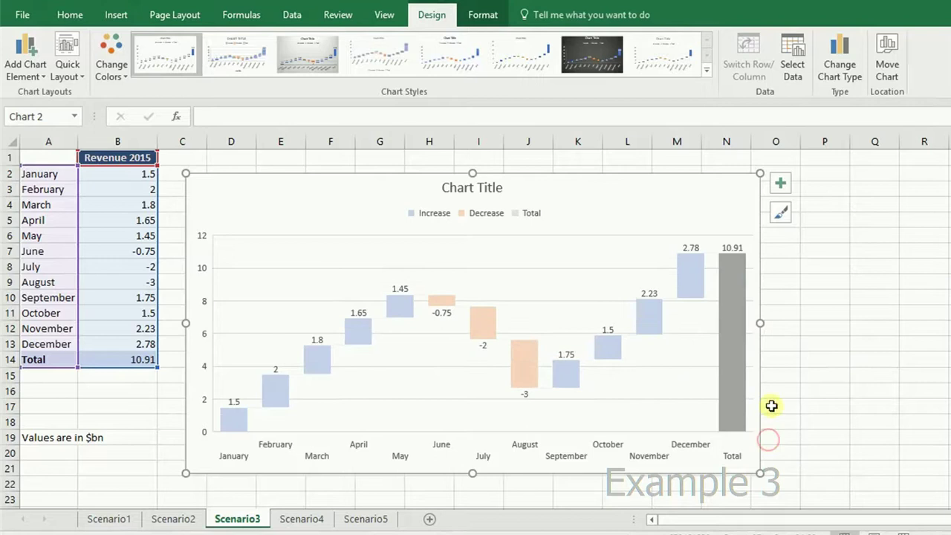
{"action": "left_click", "coordinate": [803, 315]}
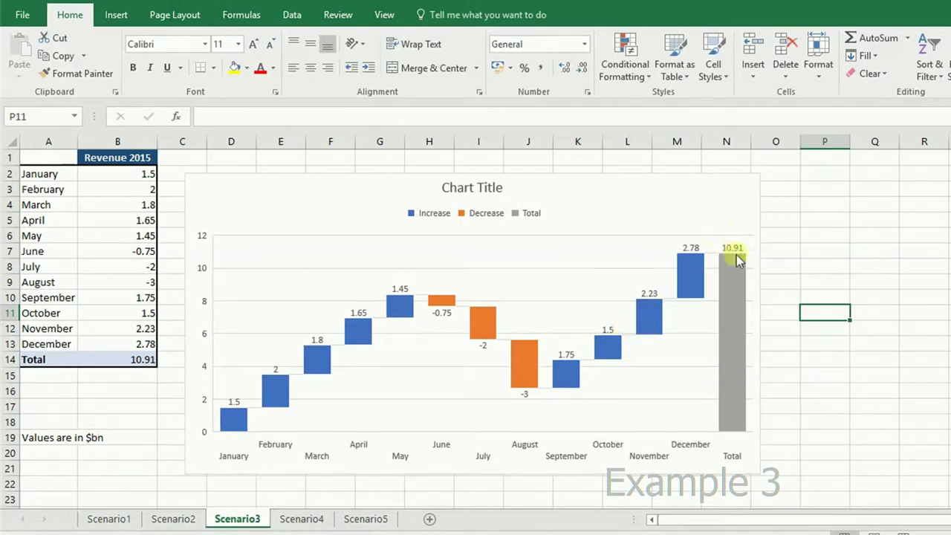
{"action": "left_click", "coordinate": [69, 435]}
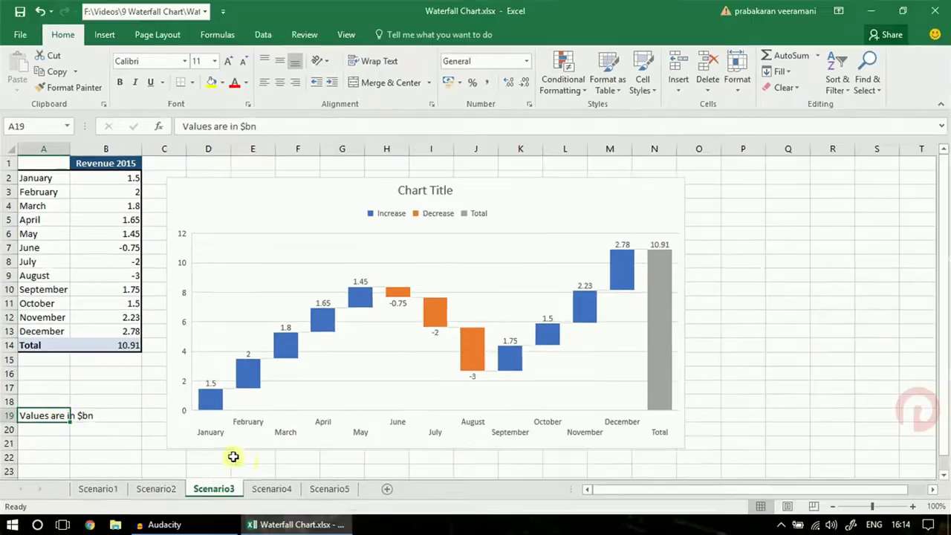
Go to the Scenario4 sheet containing the Revenue 2016 table totalling 4.51.
{"action": "left_click", "coordinate": [263, 489]}
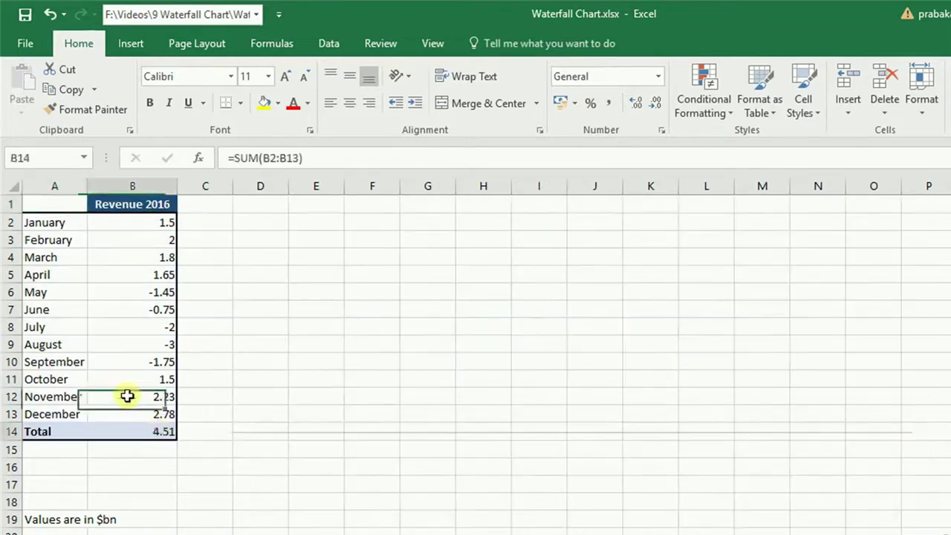
Insert a waterfall chart of Revenue 2016 (A1:B14), moved top-left and enlarged.
{"action": "left_click_drag", "start_coordinate": [127, 396], "coordinate": [66, 205]}
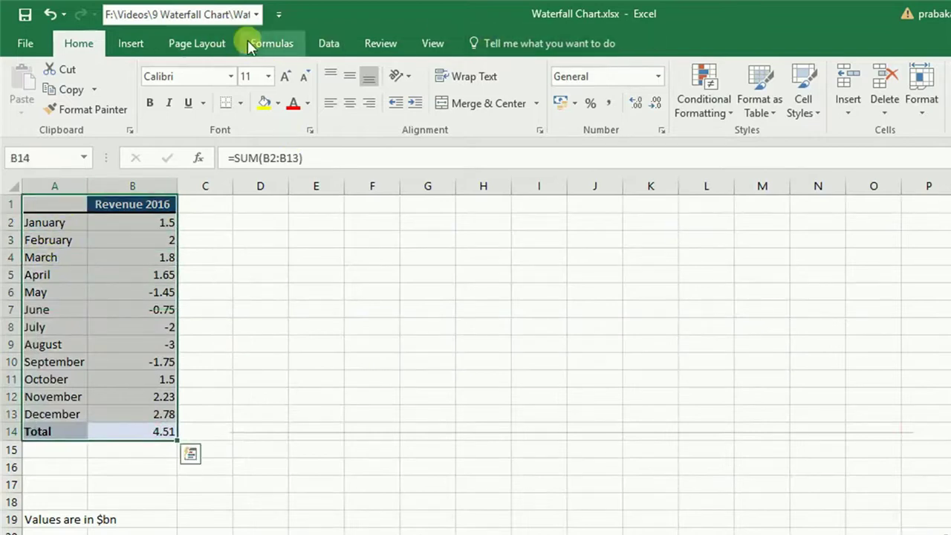
{"action": "left_click", "coordinate": [130, 44]}
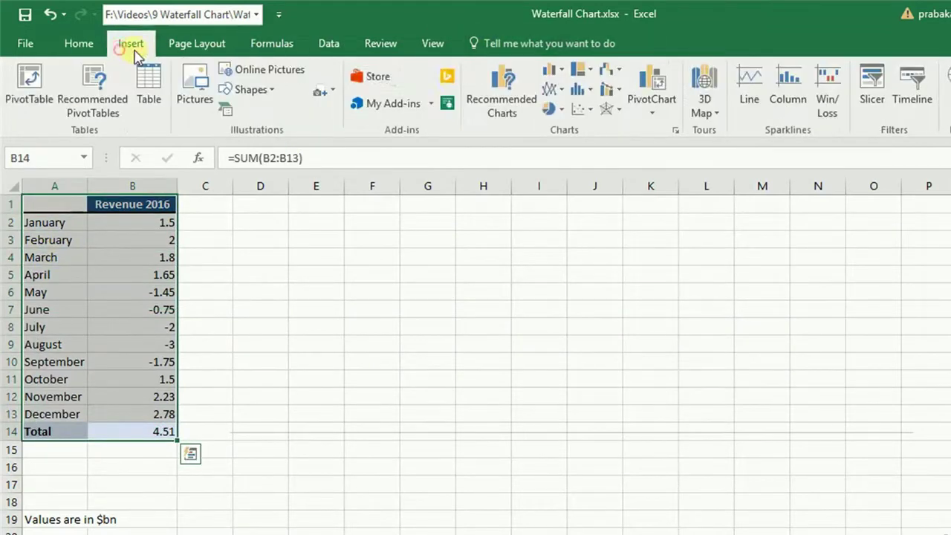
{"action": "left_click", "coordinate": [606, 71]}
{"action": "left_click", "coordinate": [619, 110]}
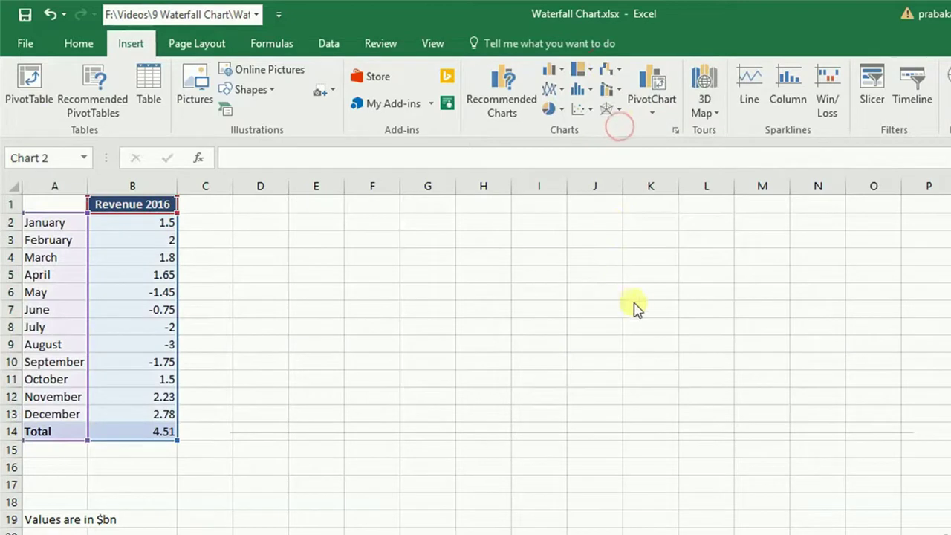
{"action": "mouse_move", "coordinate": [652, 276]}
{"action": "left_mouse_down"}
{"action": "mouse_move", "coordinate": [246, 214]}
{"action": "mouse_move", "coordinate": [247, 203]}
{"action": "left_mouse_up"}
{"action": "left_click_drag", "start_coordinate": [438, 447], "coordinate": [736, 526]}
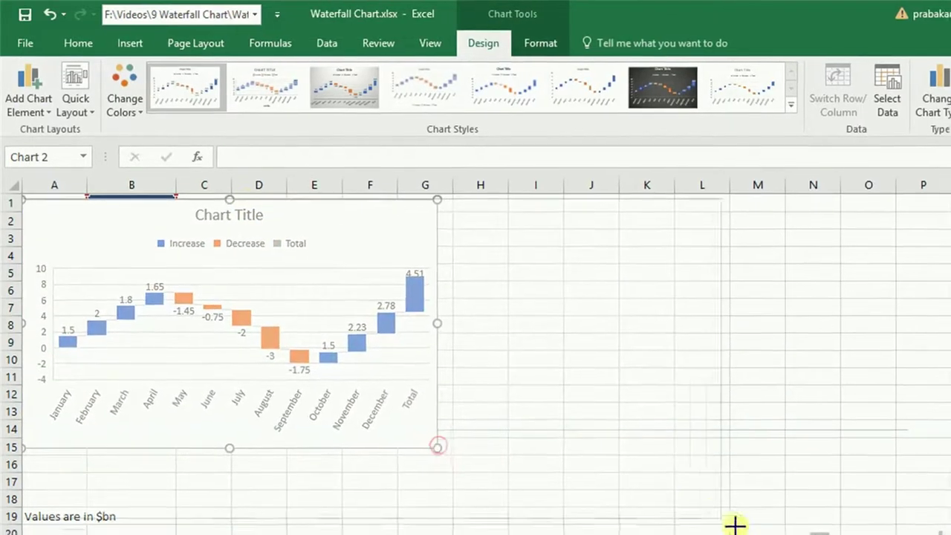
Set the Total bar as a grey 4.51 total column rising from zero.
{"action": "left_click", "coordinate": [676, 312]}
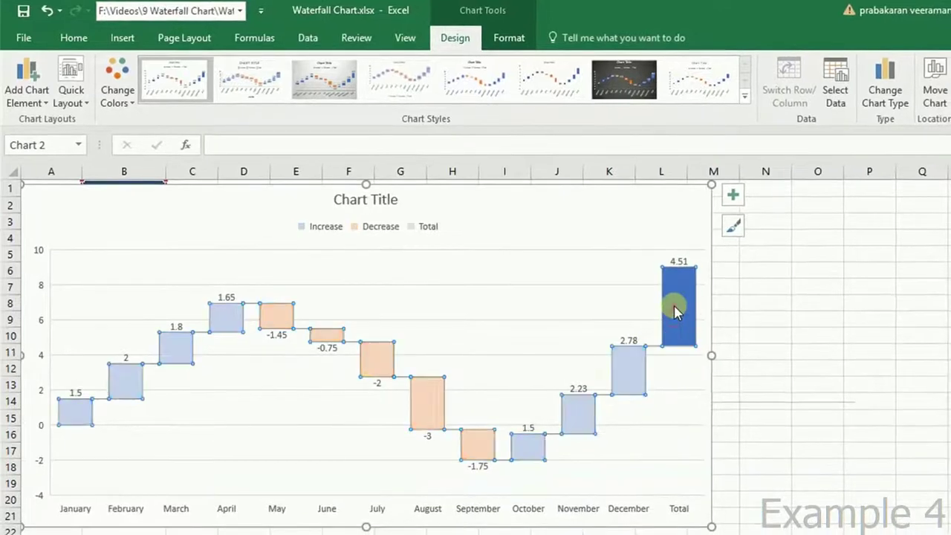
{"action": "right_click", "coordinate": [676, 312]}
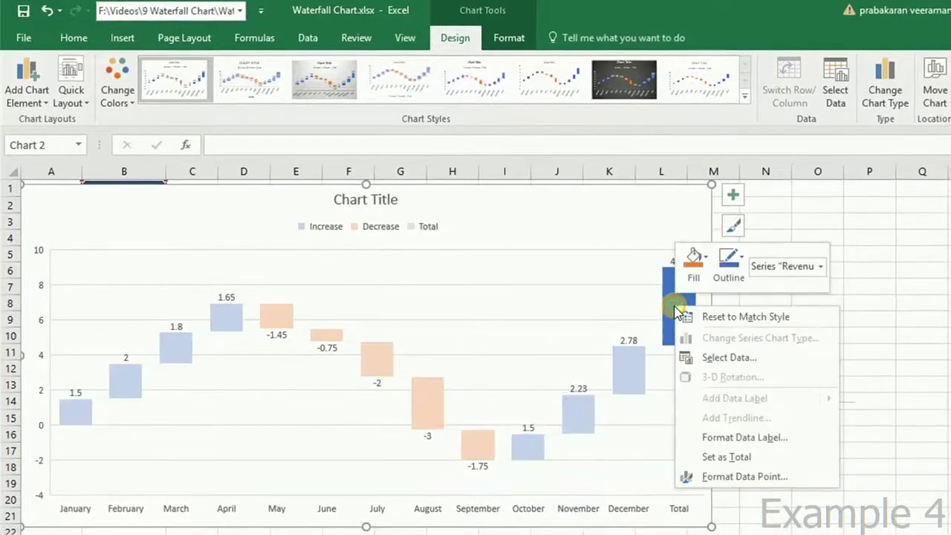
{"action": "left_click", "coordinate": [720, 456]}
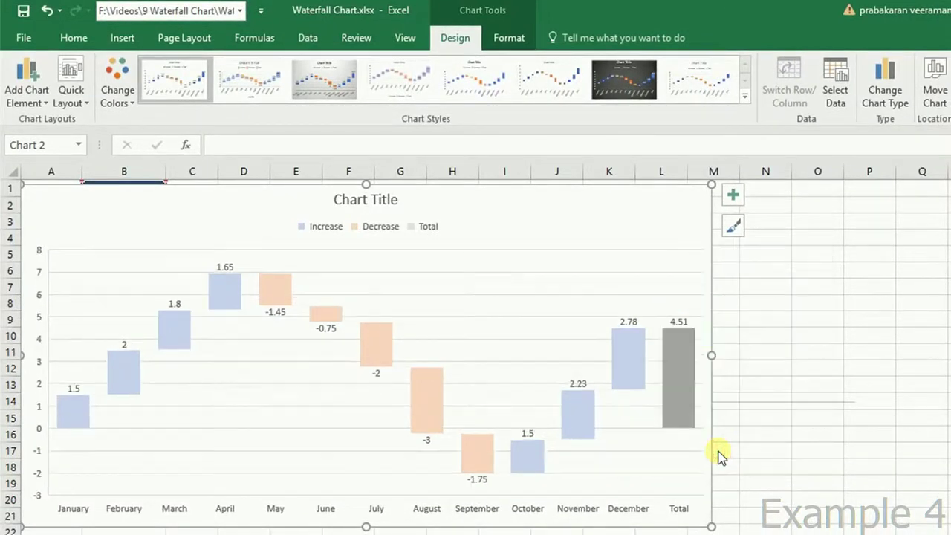
{"action": "key", "text": "Escape"}
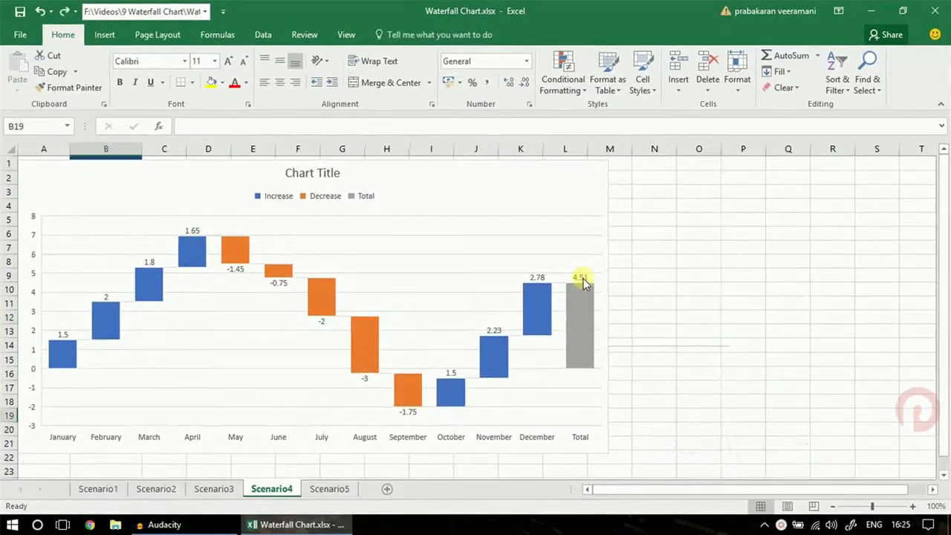
Open the Scenario5 sheet with the Financial Status waterfall from FY-2014 to FY-2017.
{"action": "left_click", "coordinate": [329, 489]}
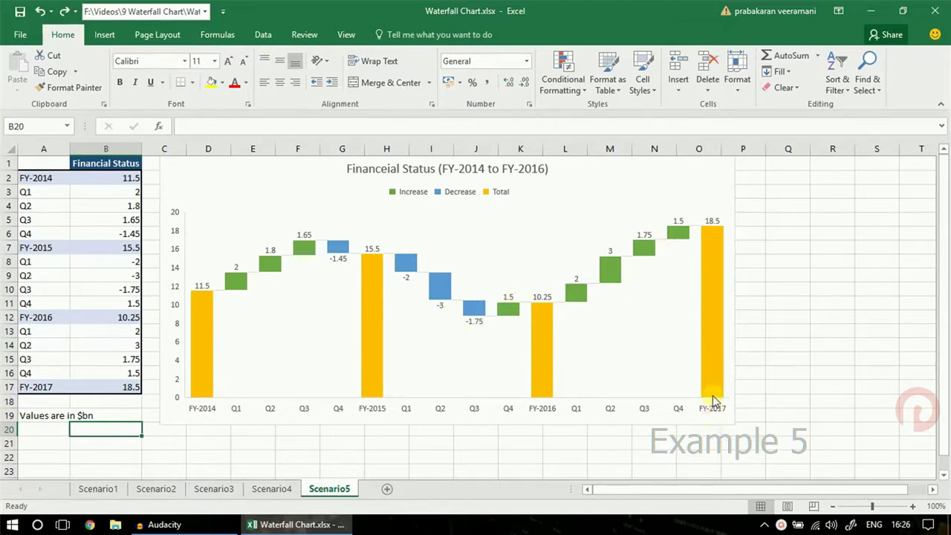
Delete the existing waterfall chart from the Scenario5 sheet.
{"action": "left_click", "coordinate": [51, 418]}
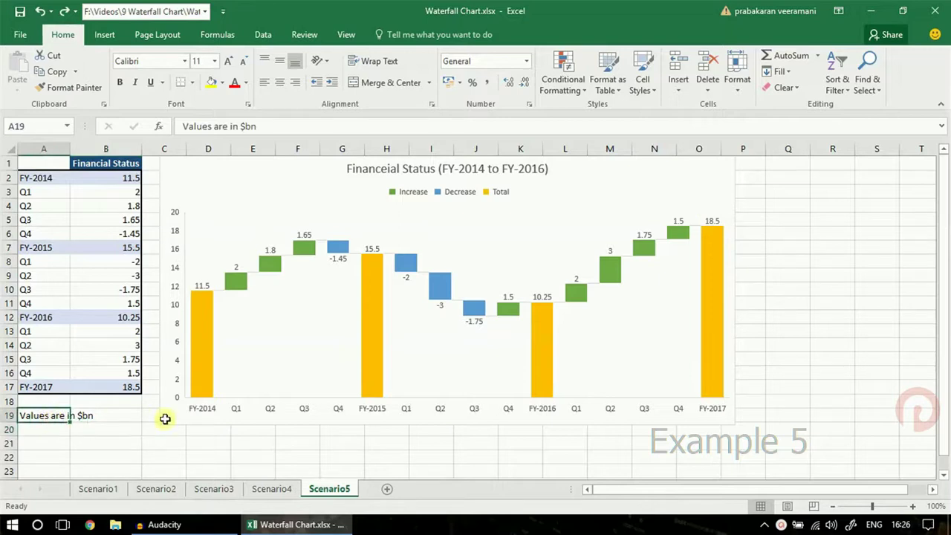
{"action": "left_click", "coordinate": [199, 421]}
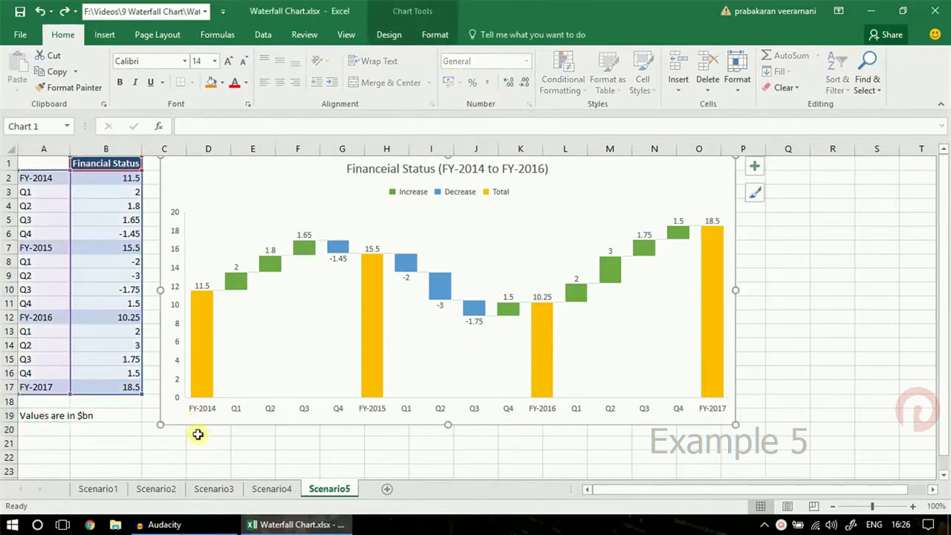
{"action": "key", "text": "Delete"}
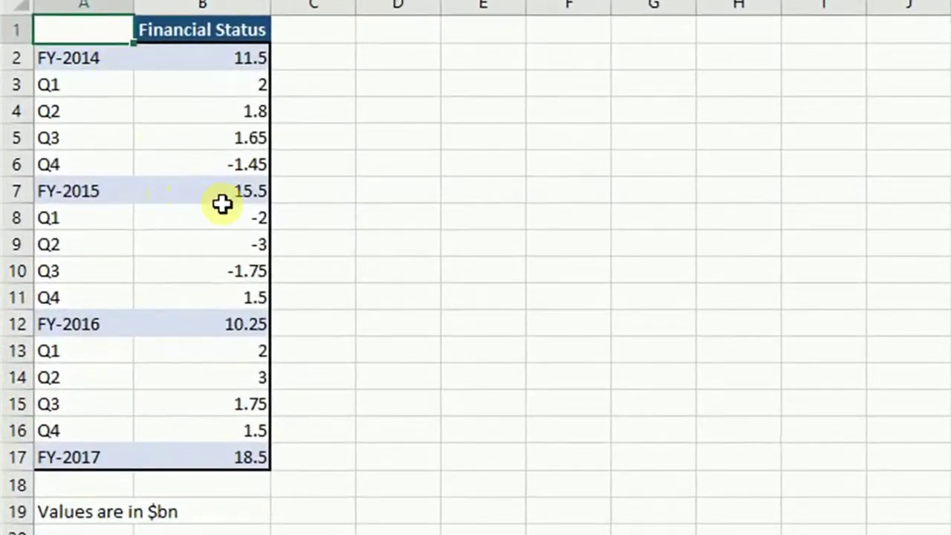
Select the entire Financial Status table, A1:B17.
{"action": "left_click", "coordinate": [224, 198]}
{"action": "left_click_drag", "start_coordinate": [231, 162], "coordinate": [227, 64]}
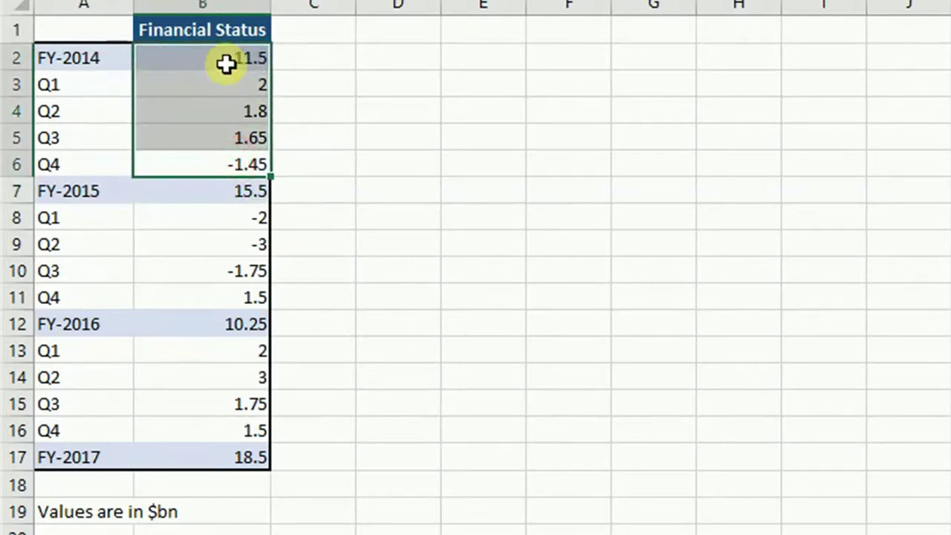
{"action": "left_click", "coordinate": [226, 321]}
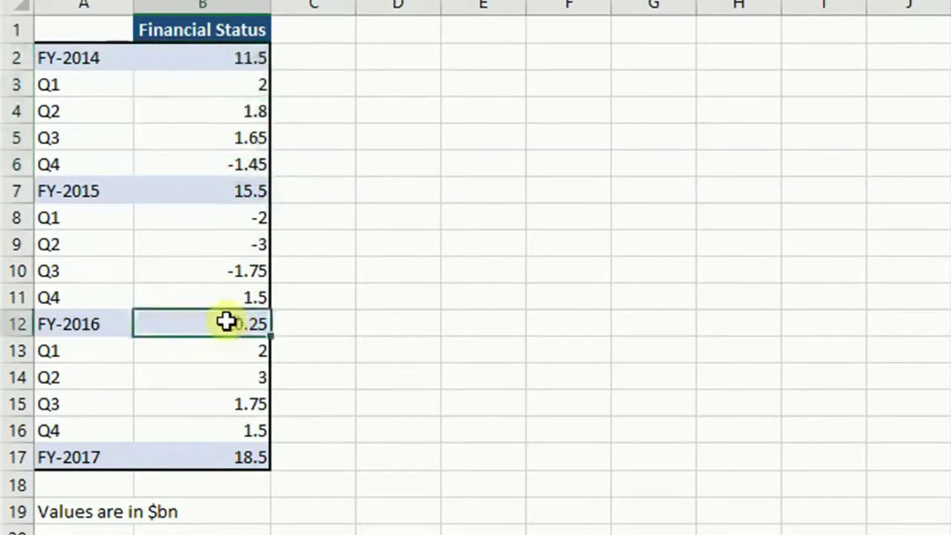
{"action": "mouse_move", "coordinate": [79, 321]}
{"action": "left_mouse_down"}
{"action": "mouse_move", "coordinate": [240, 323]}
{"action": "mouse_move", "coordinate": [244, 191]}
{"action": "left_mouse_up"}
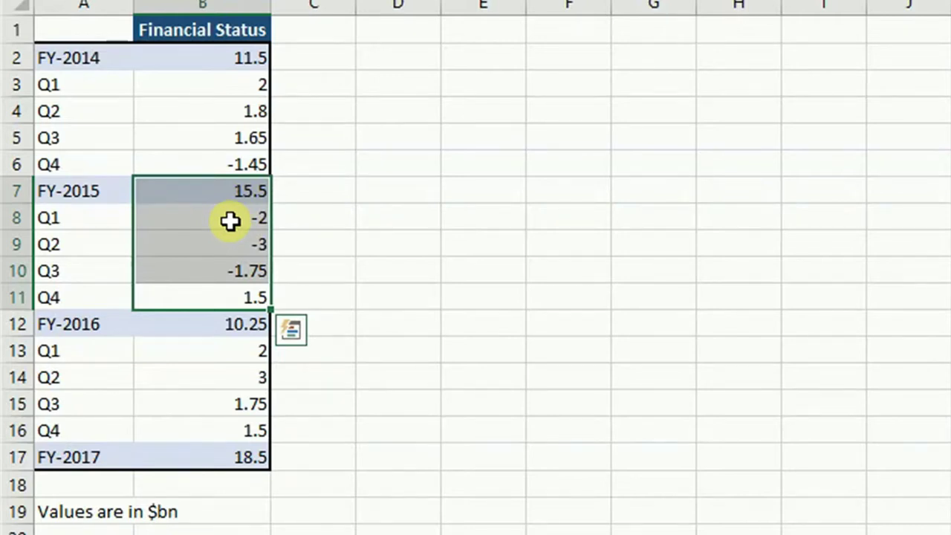
{"action": "mouse_move", "coordinate": [57, 62]}
{"action": "left_mouse_down"}
{"action": "mouse_move", "coordinate": [136, 405]}
{"action": "mouse_move", "coordinate": [137, 446]}
{"action": "left_mouse_up"}
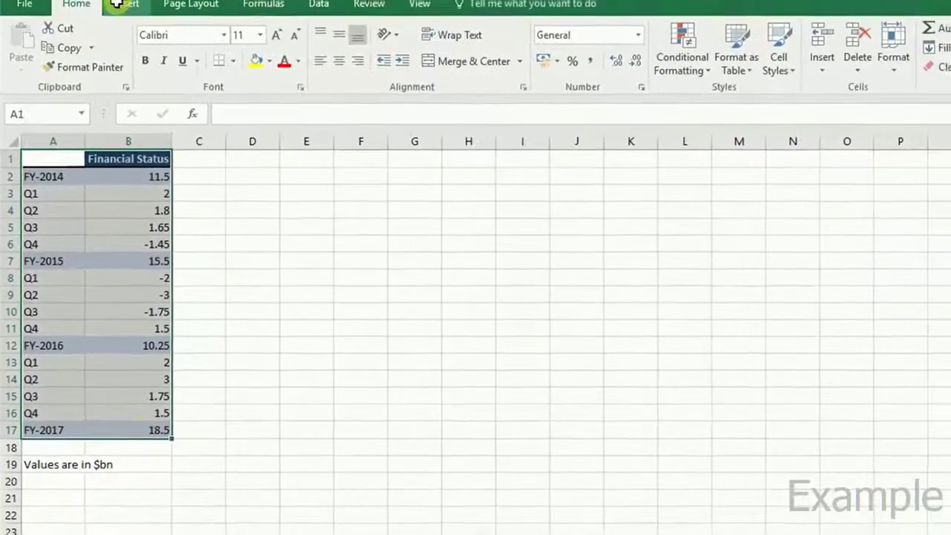
Insert a waterfall chart of the table and enlarge it over the table area.
{"action": "left_click", "coordinate": [117, 4]}
{"action": "left_click", "coordinate": [580, 44]}
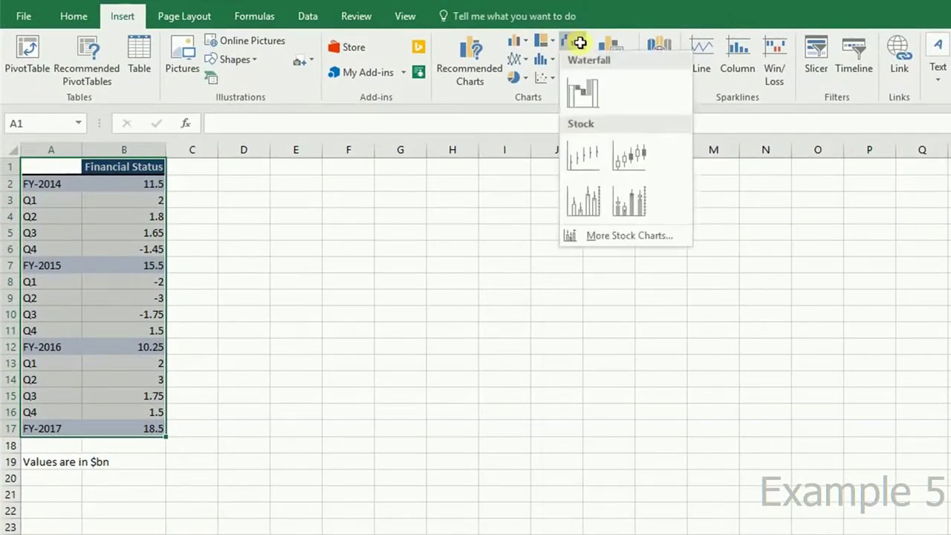
{"action": "left_click", "coordinate": [581, 95]}
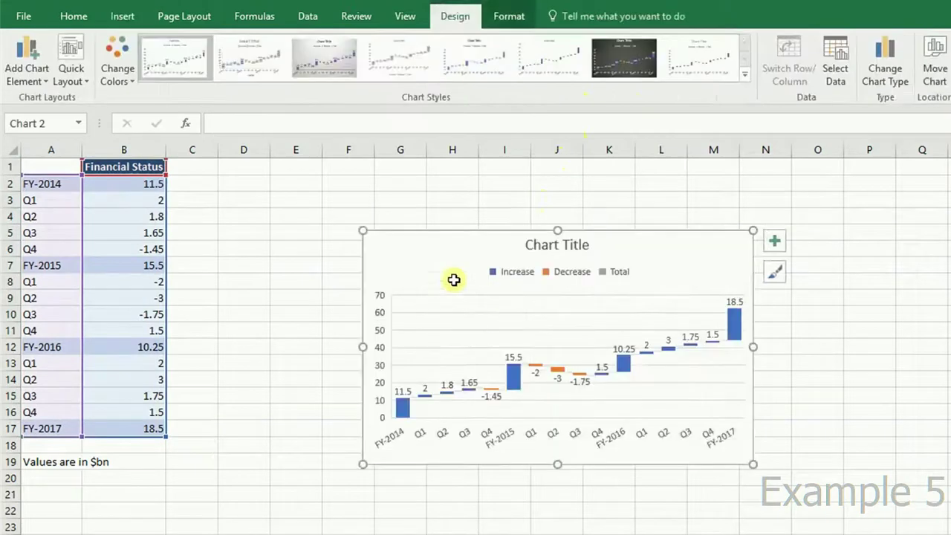
{"action": "left_click_drag", "start_coordinate": [363, 230], "coordinate": [20, 158]}
Set the FY-2014 and FY-2015 bars as totals.
{"action": "left_click", "coordinate": [70, 403]}
{"action": "left_click", "coordinate": [69, 403]}
{"action": "right_click", "coordinate": [70, 403]}
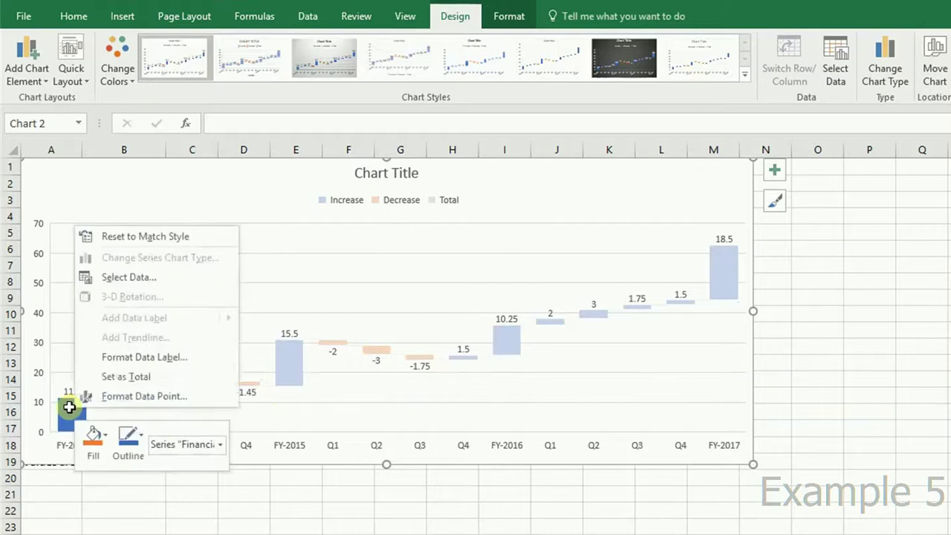
{"action": "left_click", "coordinate": [101, 380]}
{"action": "left_click", "coordinate": [290, 367]}
{"action": "right_click", "coordinate": [291, 367]}
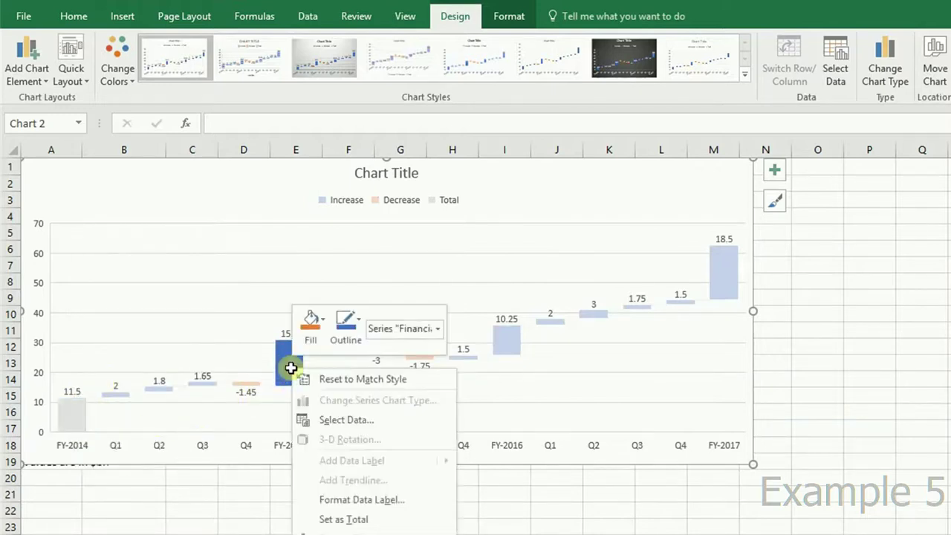
{"action": "left_click", "coordinate": [336, 518]}
Set the FY-2016 and FY-2017 bars as totals.
{"action": "left_click", "coordinate": [506, 363]}
{"action": "right_click", "coordinate": [506, 362]}
{"action": "left_click", "coordinate": [550, 513]}
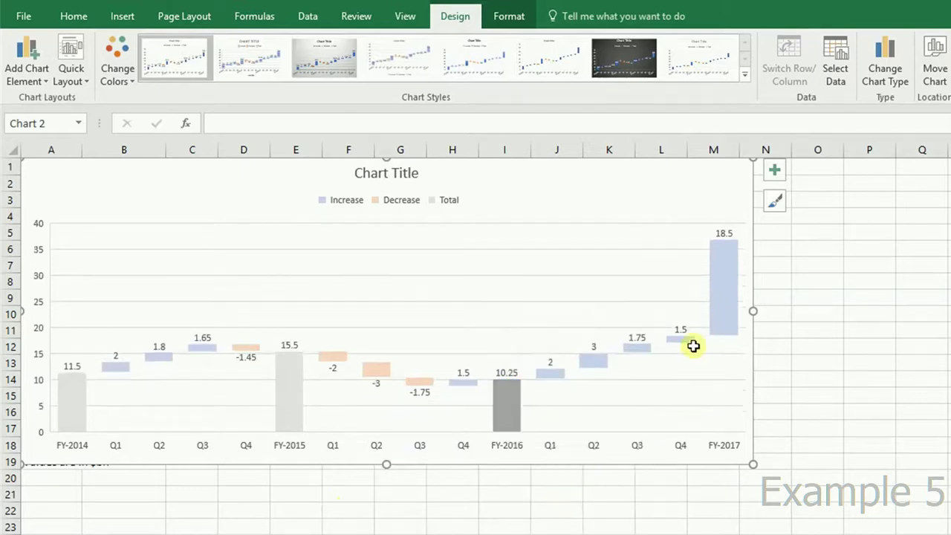
{"action": "left_click", "coordinate": [728, 297]}
{"action": "right_click", "coordinate": [728, 297]}
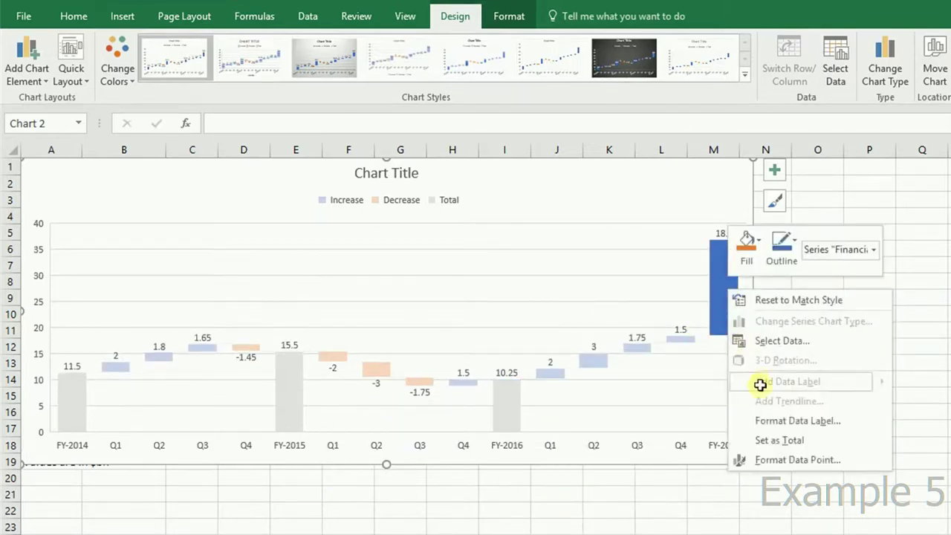
{"action": "left_click", "coordinate": [761, 440]}
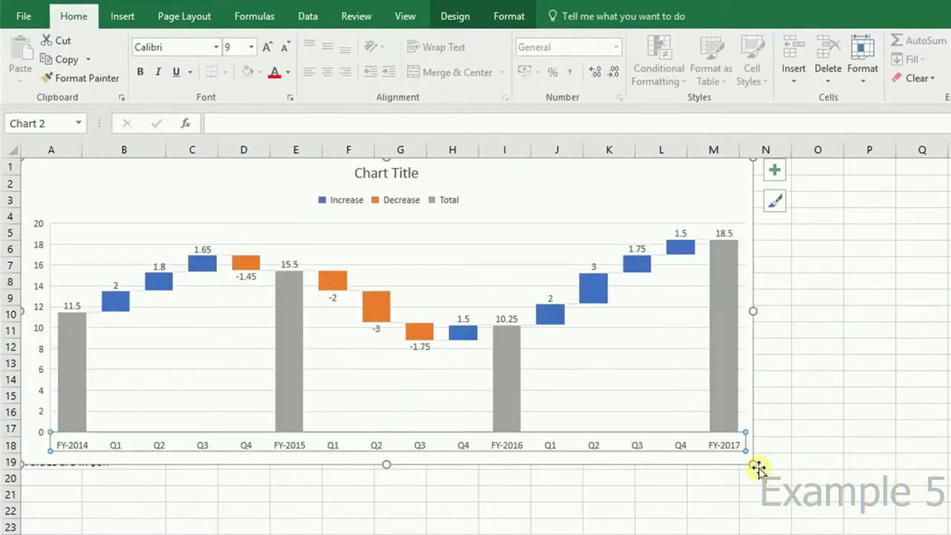
Make the waterfall chart taller and delete its horizontal gridlines.
{"action": "left_click_drag", "start_coordinate": [757, 467], "coordinate": [770, 516]}
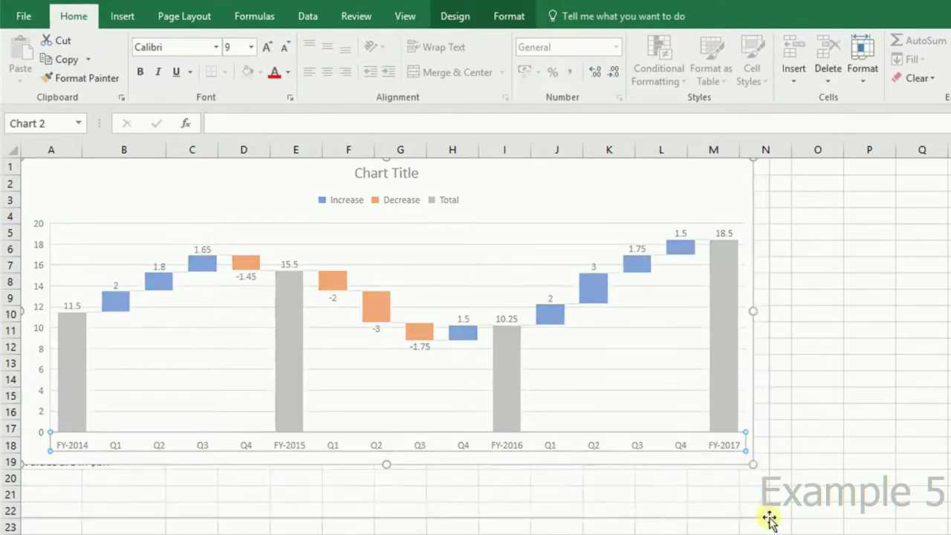
{"action": "left_click", "coordinate": [484, 302]}
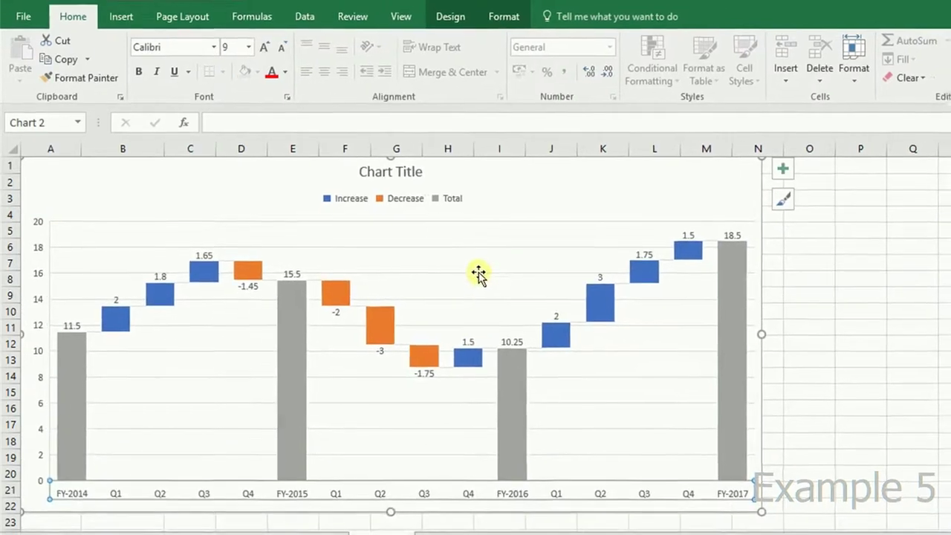
{"action": "key", "text": "Delete"}
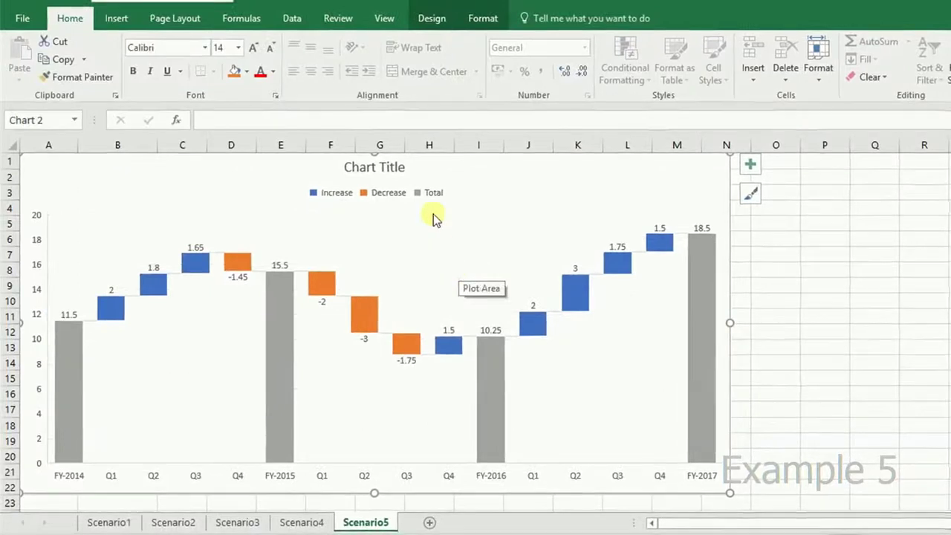
Recolour the chart with the orange, yellow and green colour palette.
{"action": "left_click", "coordinate": [432, 18]}
{"action": "left_click", "coordinate": [106, 59]}
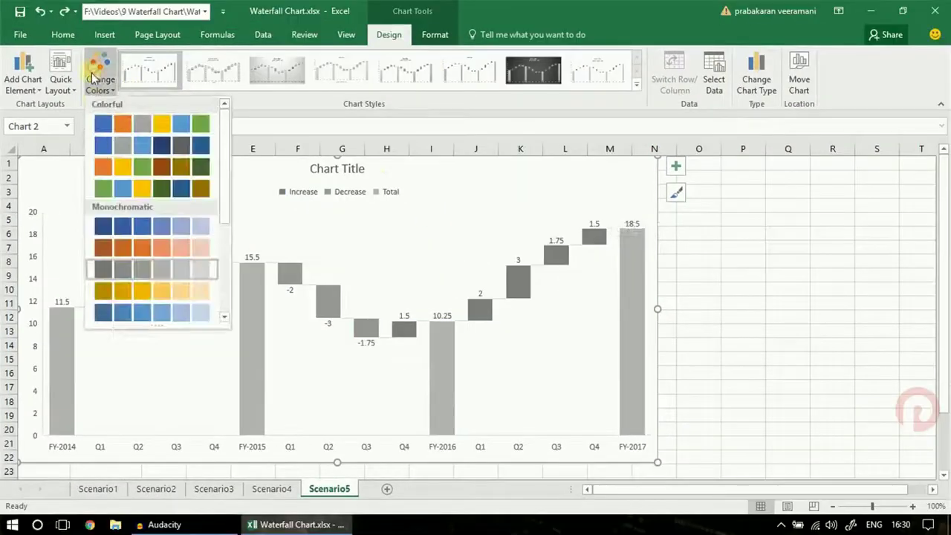
{"action": "left_click", "coordinate": [114, 165]}
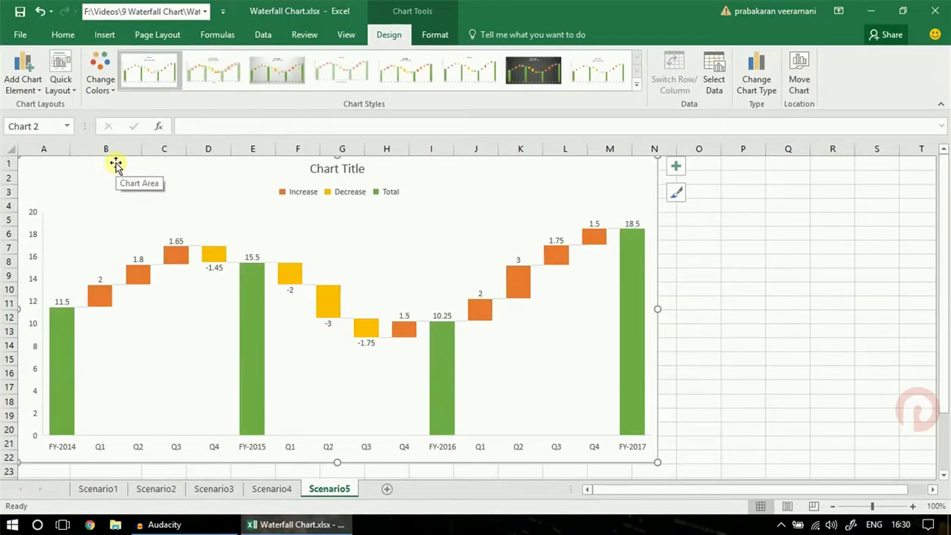